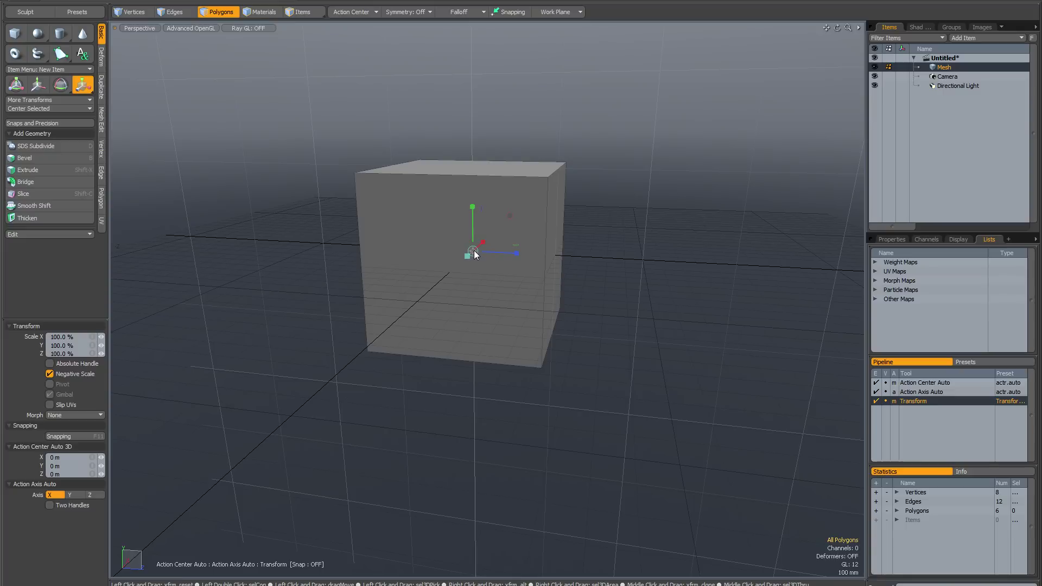
Step: Try placing the scale tool's action center in empty space beside the cube, and drop the tool
{"action": "left_click", "coordinate": [699, 211]}
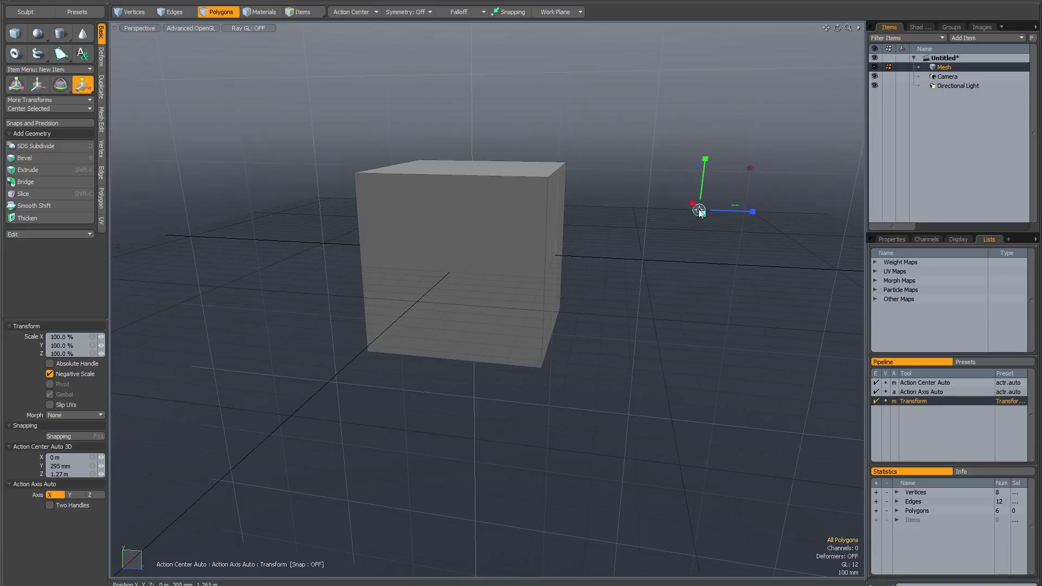
{"action": "left_click", "coordinate": [635, 193]}
{"action": "mouse_move", "coordinate": [661, 204]}
{"action": "left_mouse_down", "text": "alt"}
{"action": "mouse_move", "coordinate": [639, 203]}
{"action": "mouse_move", "coordinate": [653, 203]}
{"action": "left_mouse_up", "text": "alt"}
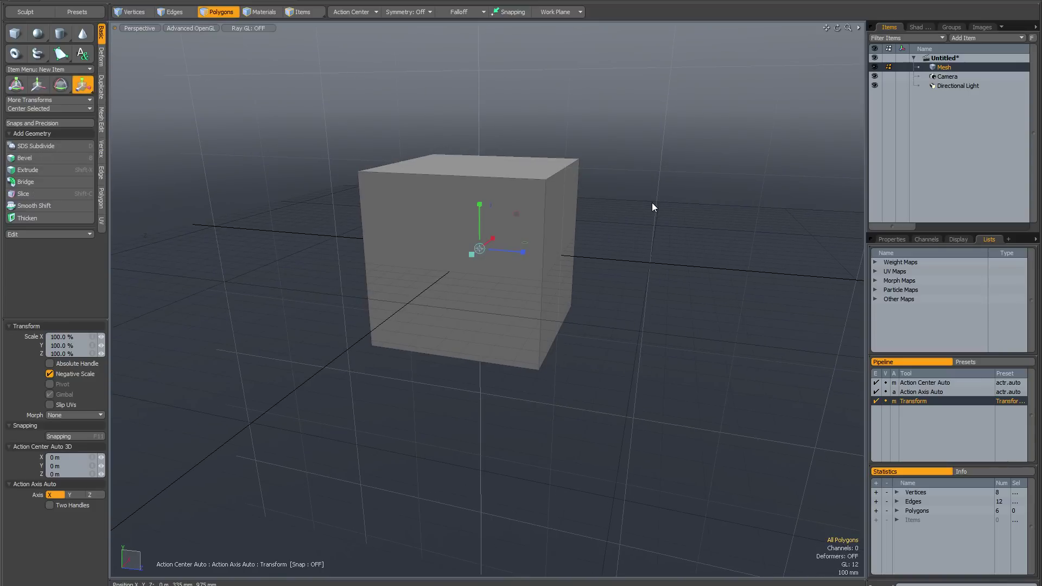
{"action": "key", "text": "space"}
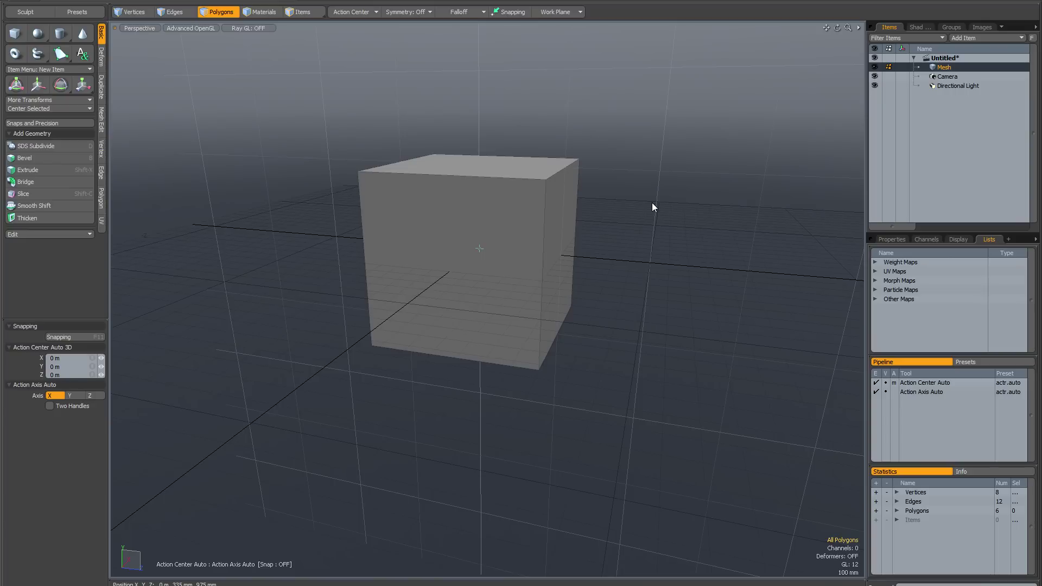
Step: Turn off the Automatic action center and scale the cube uniformly to 118%
{"action": "left_click", "coordinate": [366, 11]}
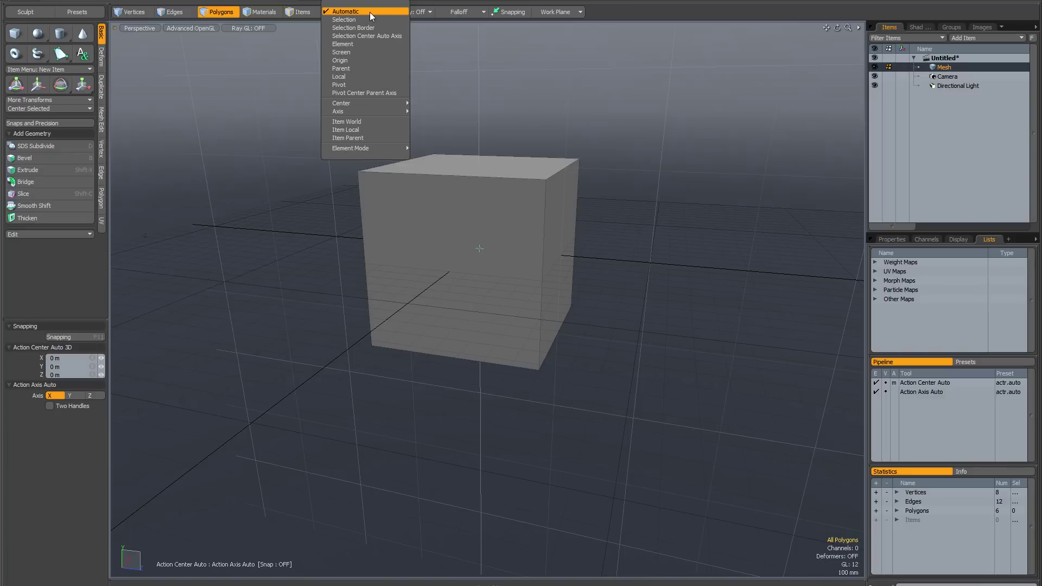
{"action": "left_click", "coordinate": [371, 12]}
{"action": "left_click", "coordinate": [370, 13]}
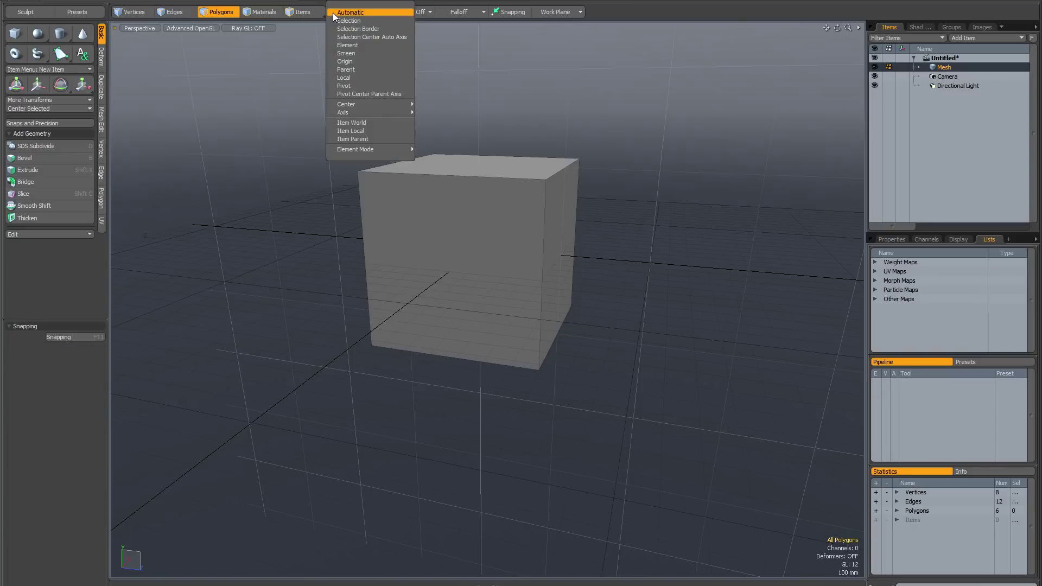
{"action": "left_click", "coordinate": [511, 105]}
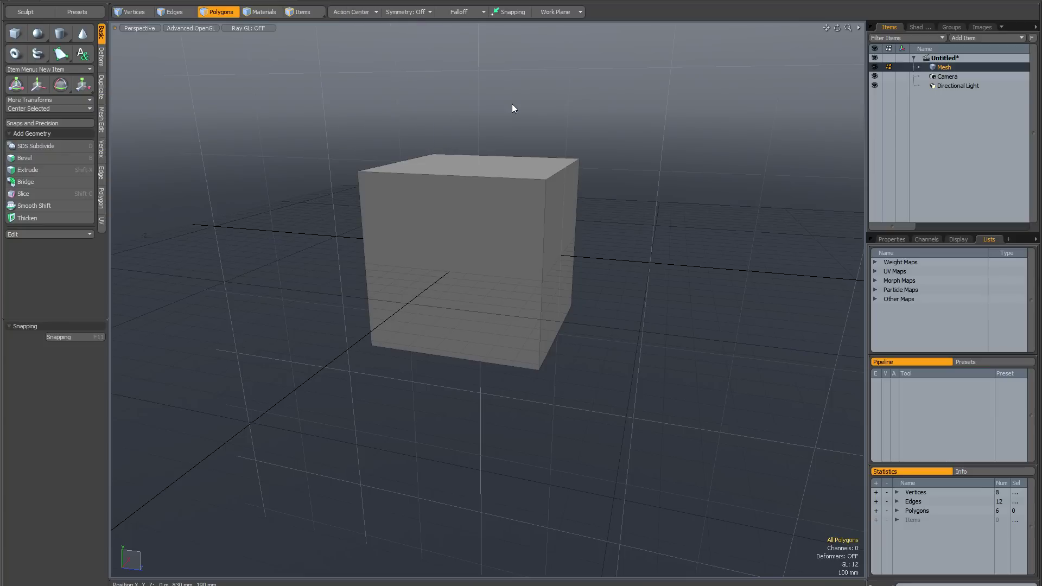
{"action": "key", "text": "y"}
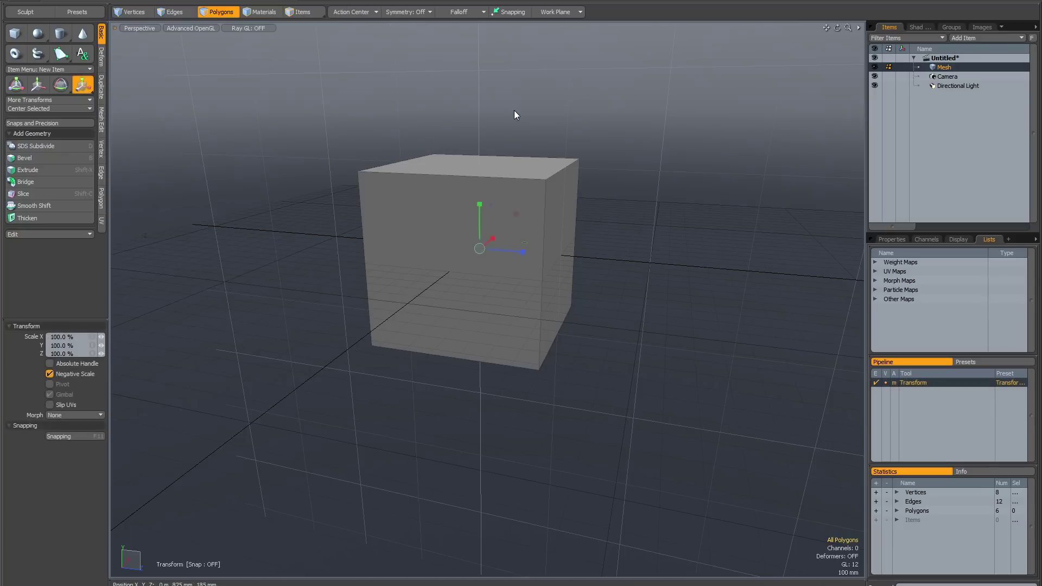
{"action": "left_click_drag", "start_coordinate": [481, 251], "coordinate": [481, 252]}
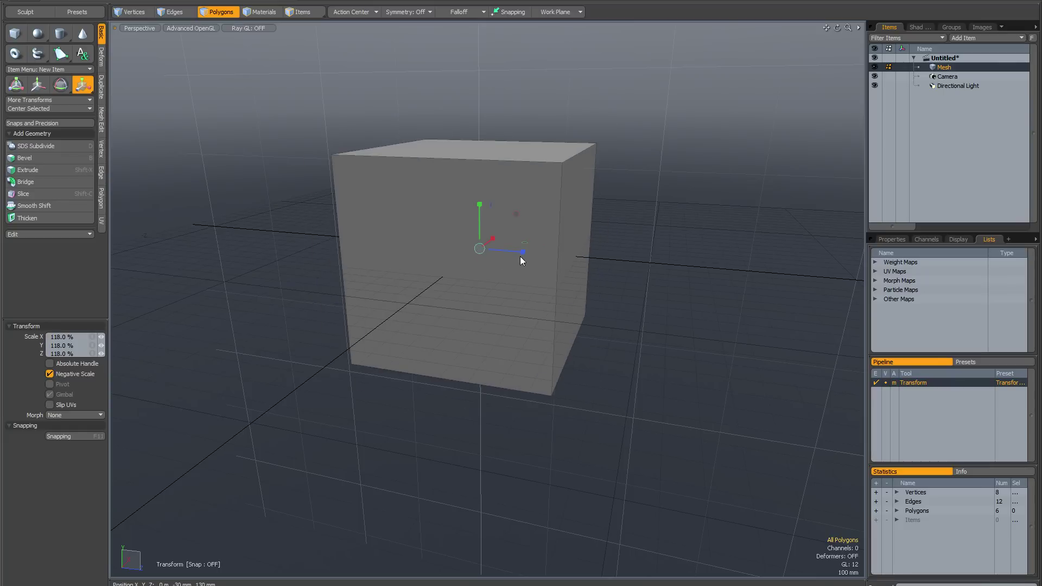
{"action": "key", "text": "q"}
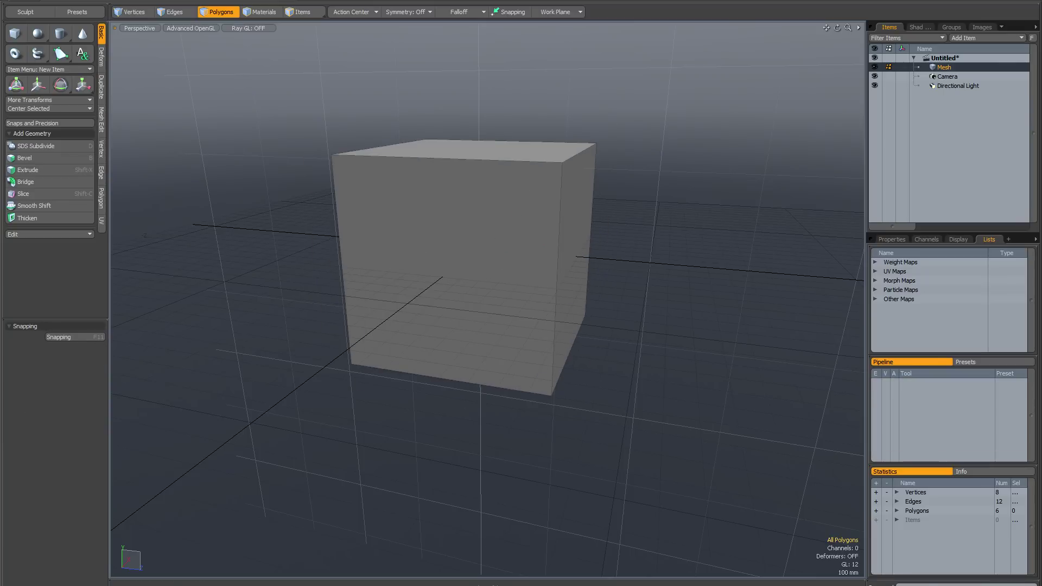
Step: Switch the action center through Origin, Local and Automatic in turn
{"action": "left_click", "coordinate": [368, 13]}
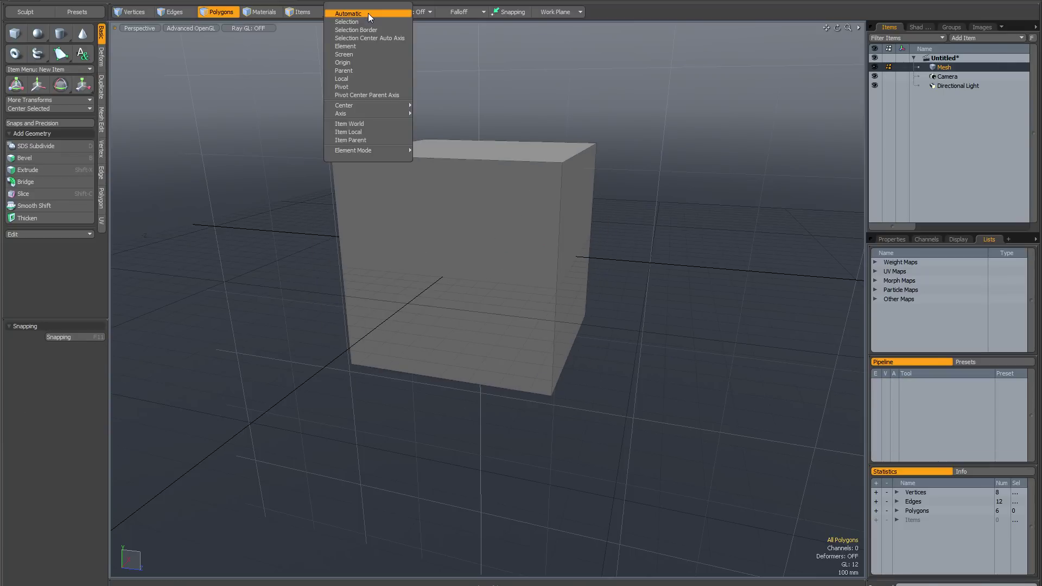
{"action": "left_click", "coordinate": [352, 63]}
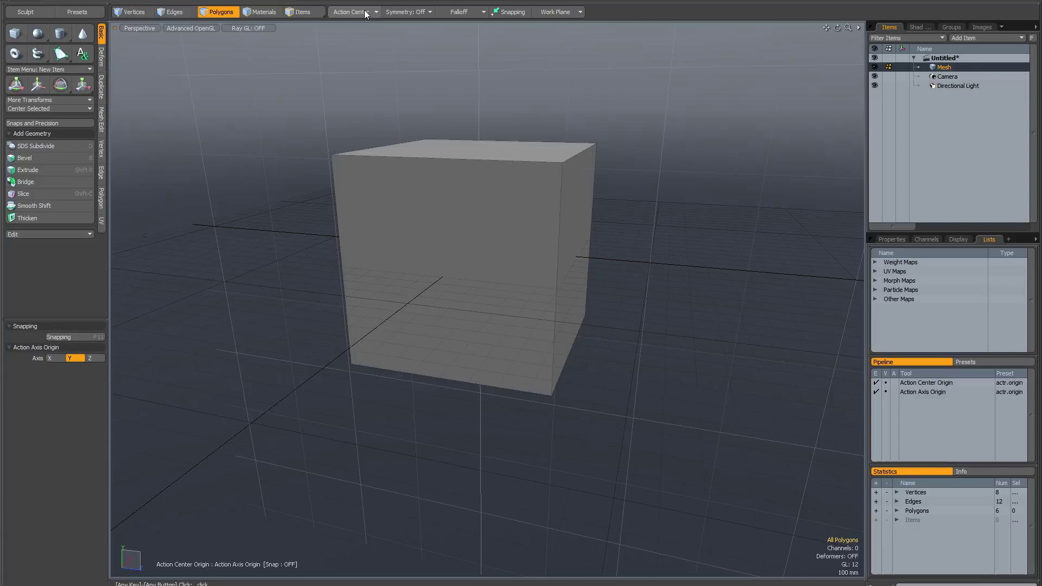
{"action": "key", "text": "ctrl+z"}
{"action": "left_click", "coordinate": [368, 12]}
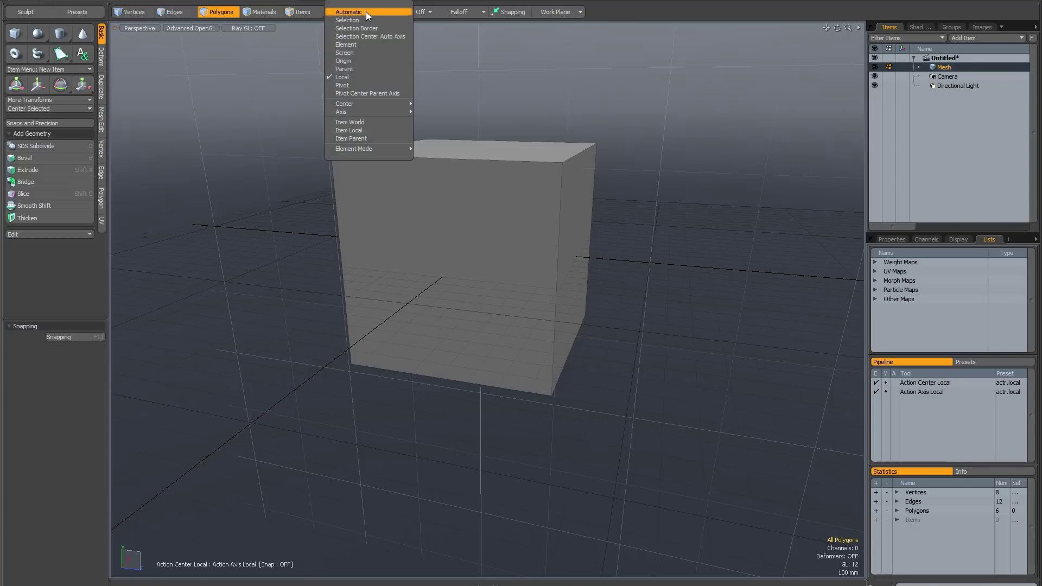
{"action": "left_click", "coordinate": [348, 12]}
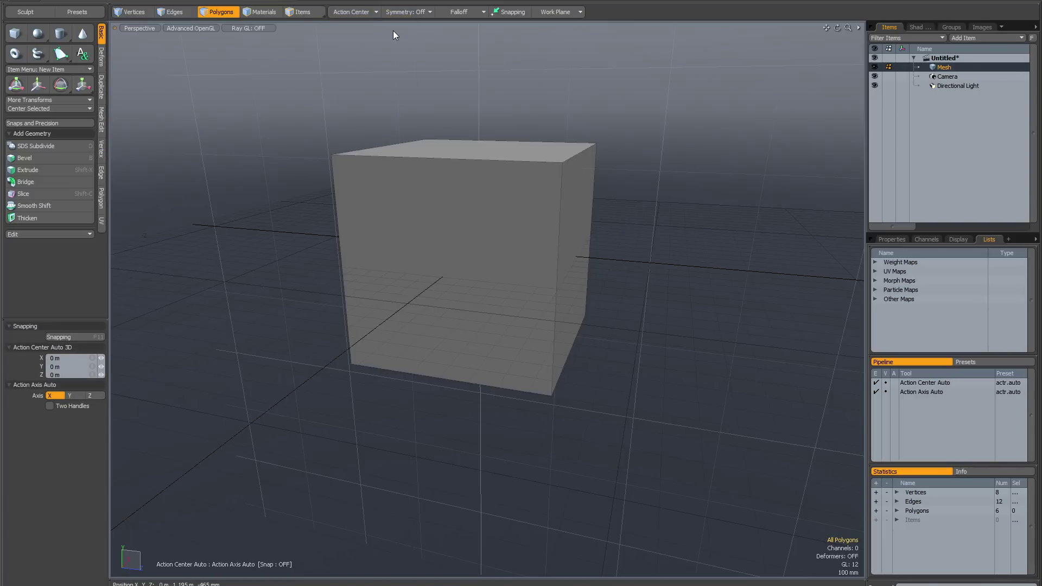
{"action": "left_click", "coordinate": [367, 12]}
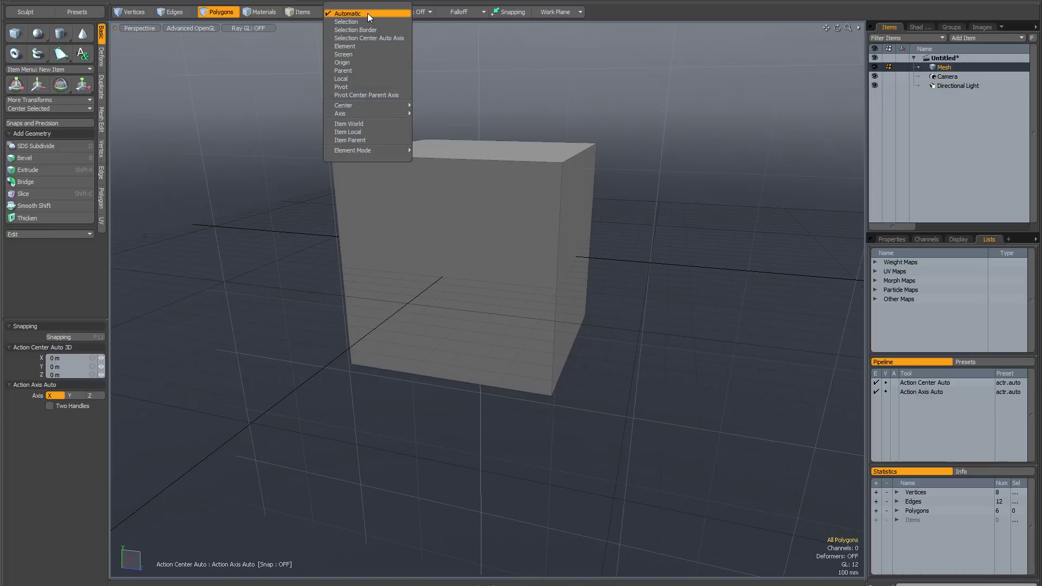
{"action": "left_click", "coordinate": [367, 13]}
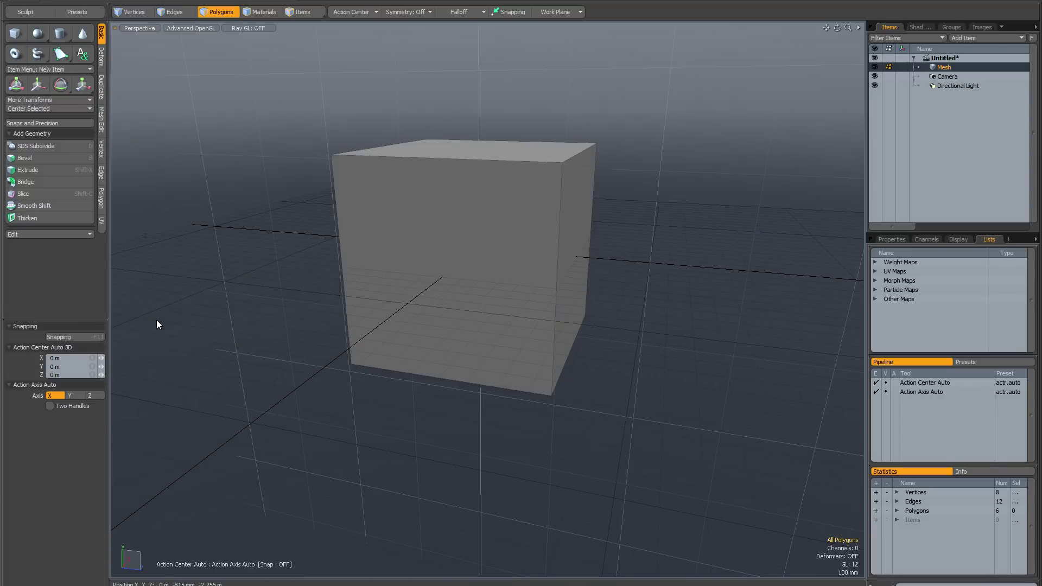
Step: Clear the Automatic action center and scale the cube uniformly about its center
{"action": "key", "text": "space"}
{"action": "mouse_move", "coordinate": [309, 270]}
{"action": "left_mouse_down", "text": "alt"}
{"action": "mouse_move", "coordinate": [275, 268]}
{"action": "mouse_move", "coordinate": [332, 266]}
{"action": "mouse_move", "coordinate": [307, 266]}
{"action": "left_mouse_up", "text": "alt"}
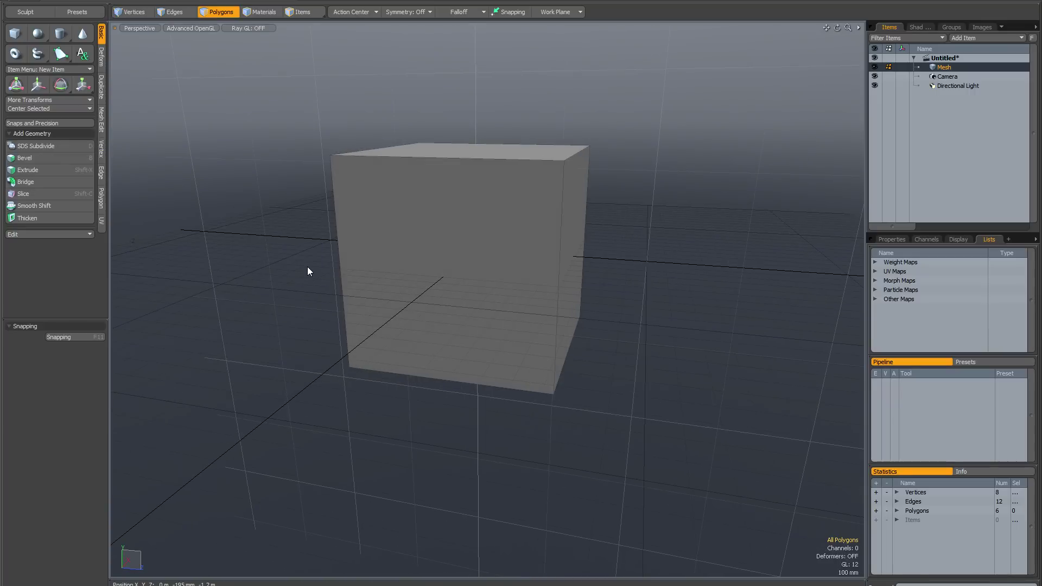
{"action": "key", "text": "y"}
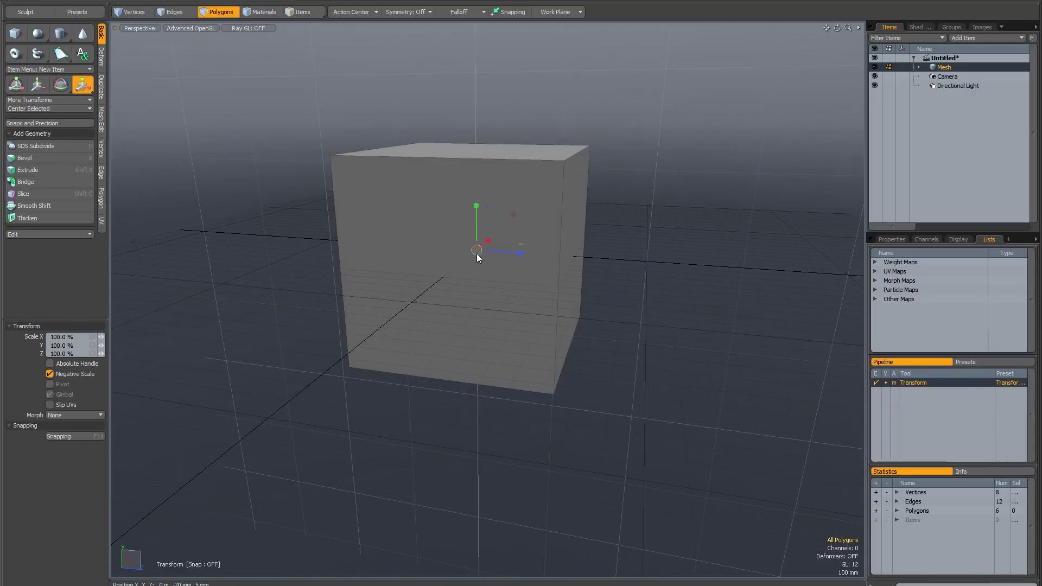
{"action": "left_click_drag", "start_coordinate": [476, 250], "coordinate": [644, 190]}
{"action": "key", "text": "space"}
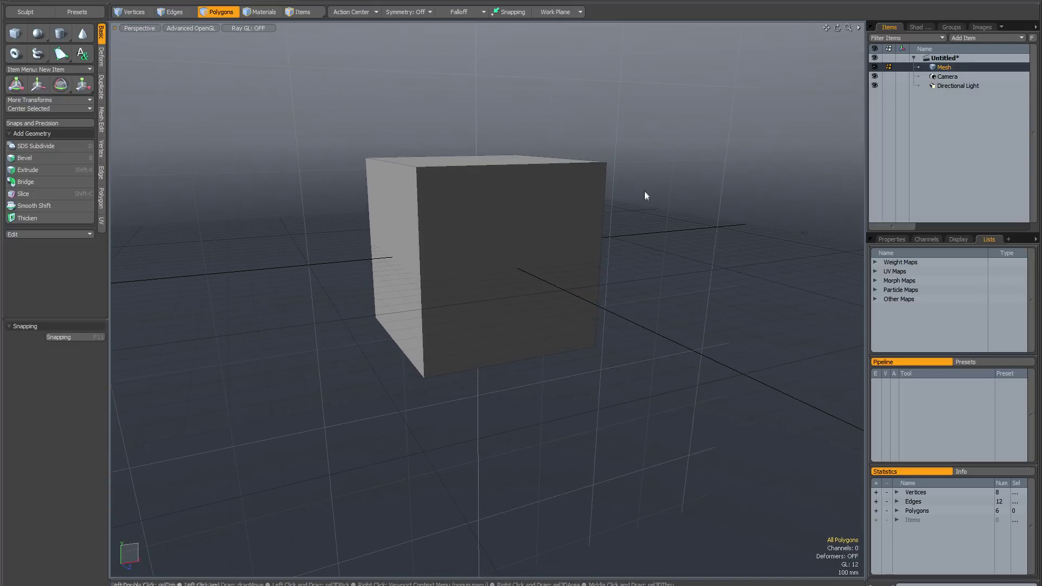
Step: Set the action center to Automatic and try moving the Scale tool's center out beside the cube
{"action": "left_click", "coordinate": [334, 14]}
{"action": "left_click", "coordinate": [334, 16]}
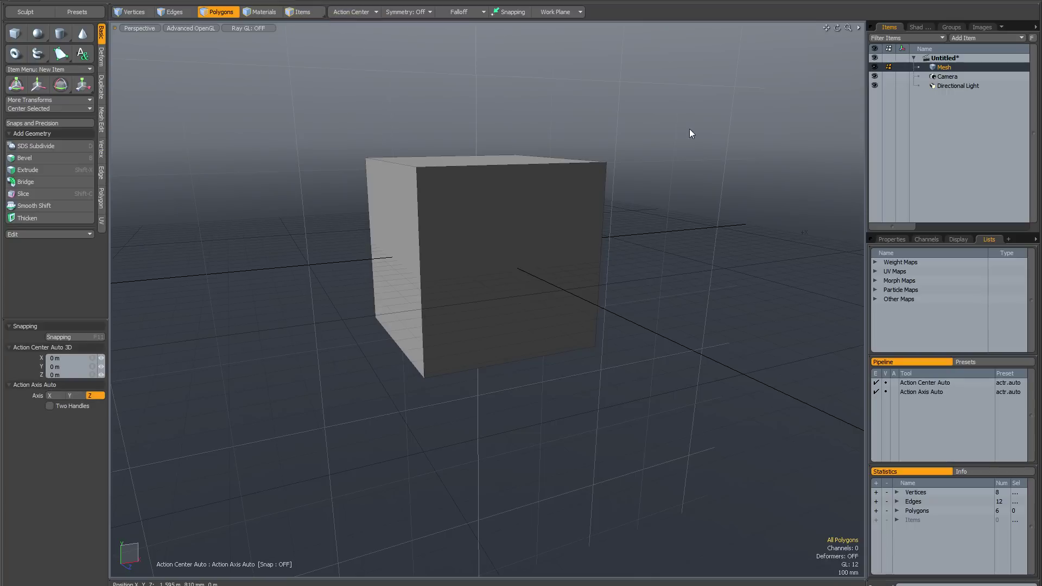
{"action": "key", "text": "r"}
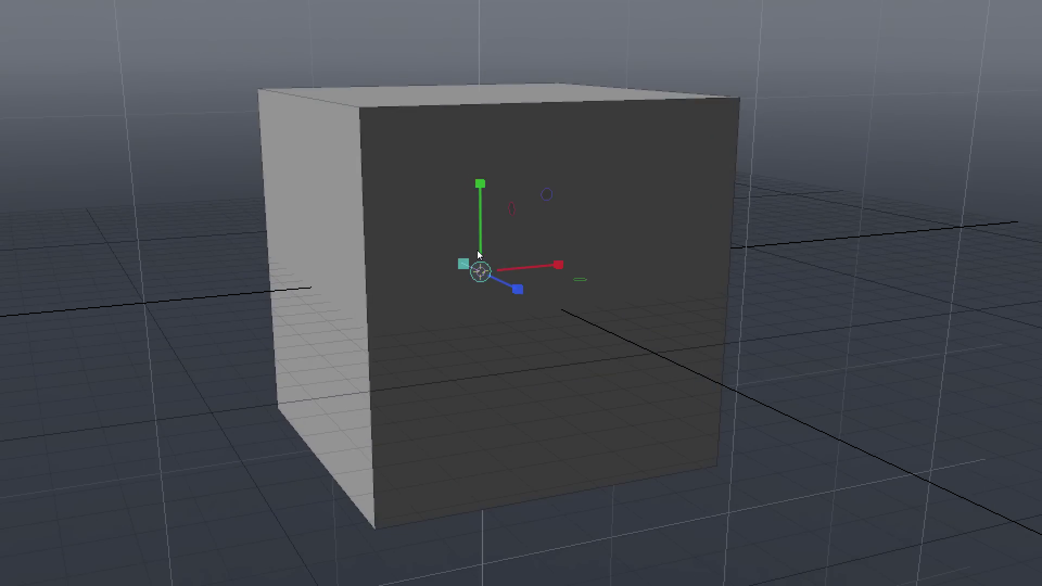
{"action": "left_click_drag", "start_coordinate": [478, 253], "coordinate": [658, 250]}
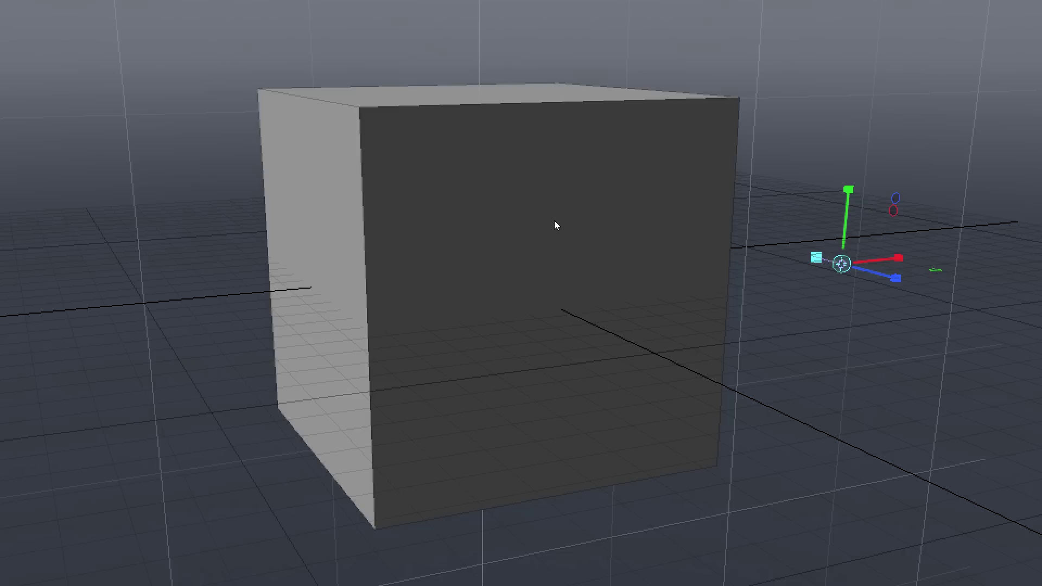
{"action": "key", "text": "ctrl+z"}
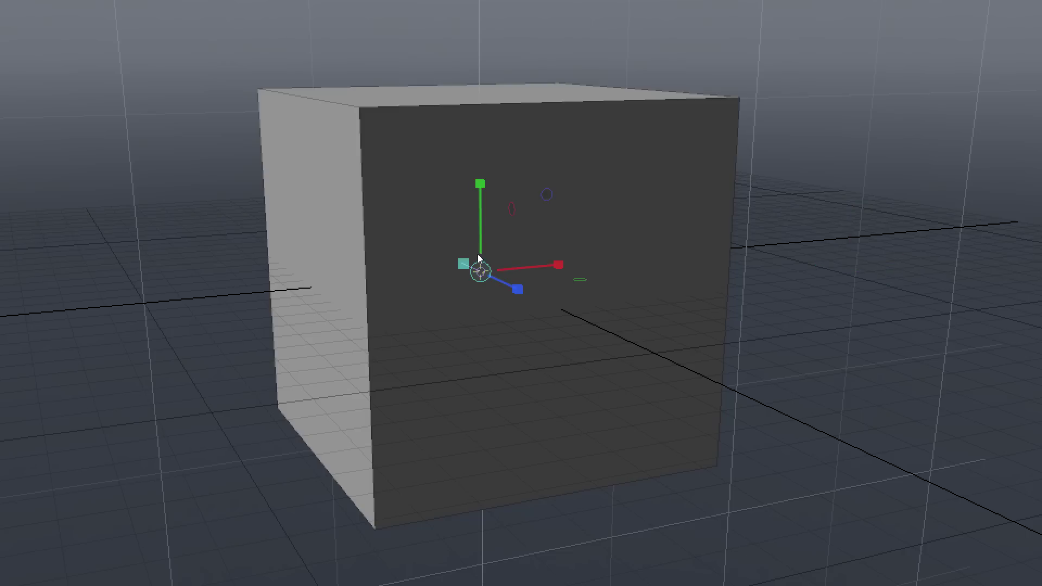
Step: Try scaling the cube uniformly to 91% from the Automatic action center, and drop the tool
{"action": "left_click_drag", "start_coordinate": [474, 255], "coordinate": [474, 253]}
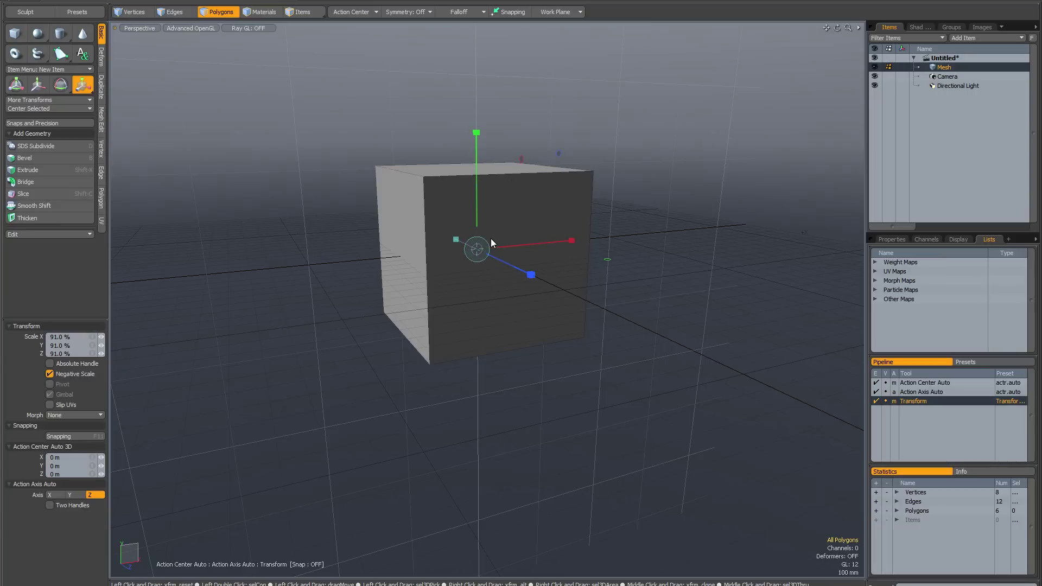
{"action": "left_click_drag", "start_coordinate": [488, 242], "coordinate": [488, 242]}
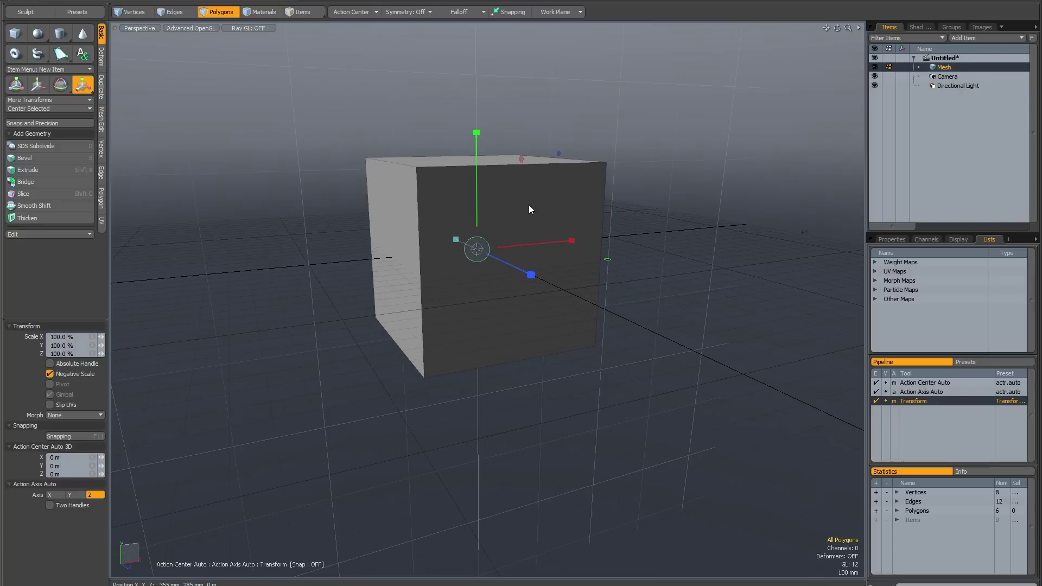
{"action": "key", "text": "space"}
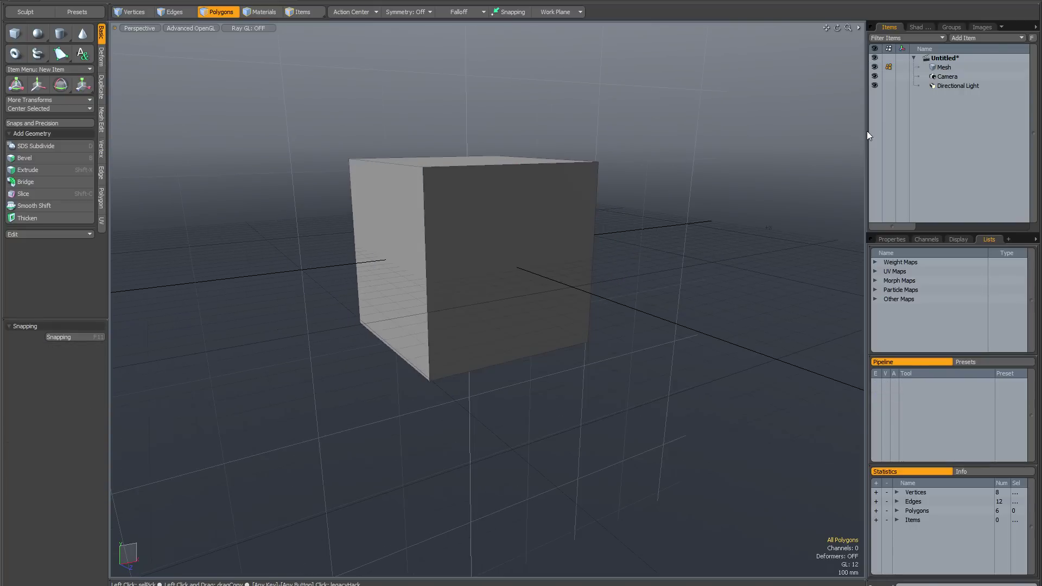
Step: Set the action center to Automatic and activate the Rotate tool on the cube
{"action": "left_click_drag", "start_coordinate": [695, 158], "coordinate": [708, 150], "text": "alt"}
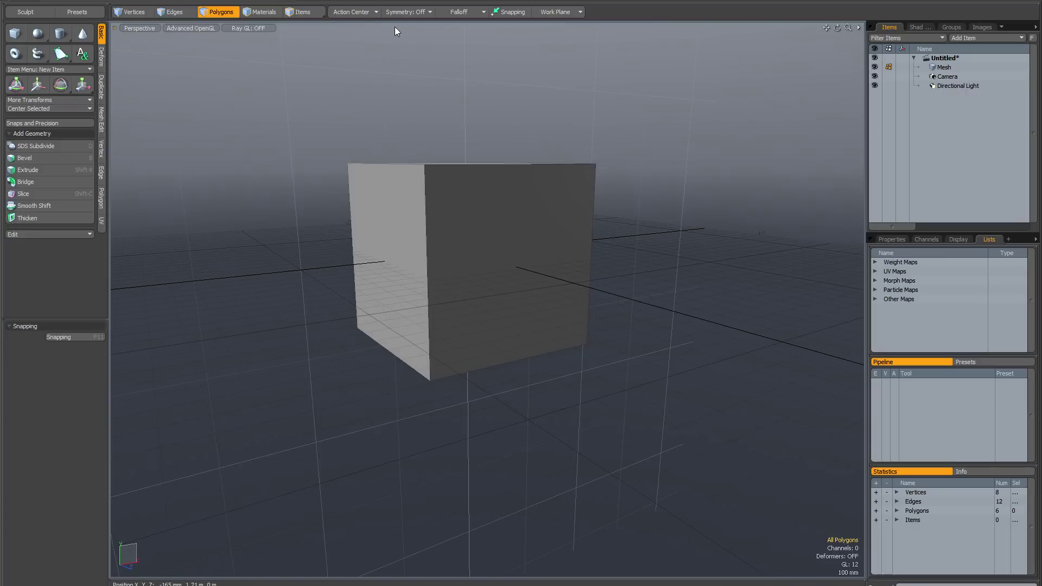
{"action": "left_click", "coordinate": [362, 12]}
{"action": "left_click", "coordinate": [361, 11]}
{"action": "left_click_drag", "start_coordinate": [606, 132], "coordinate": [681, 181], "text": "alt"}
{"action": "key", "text": "e"}
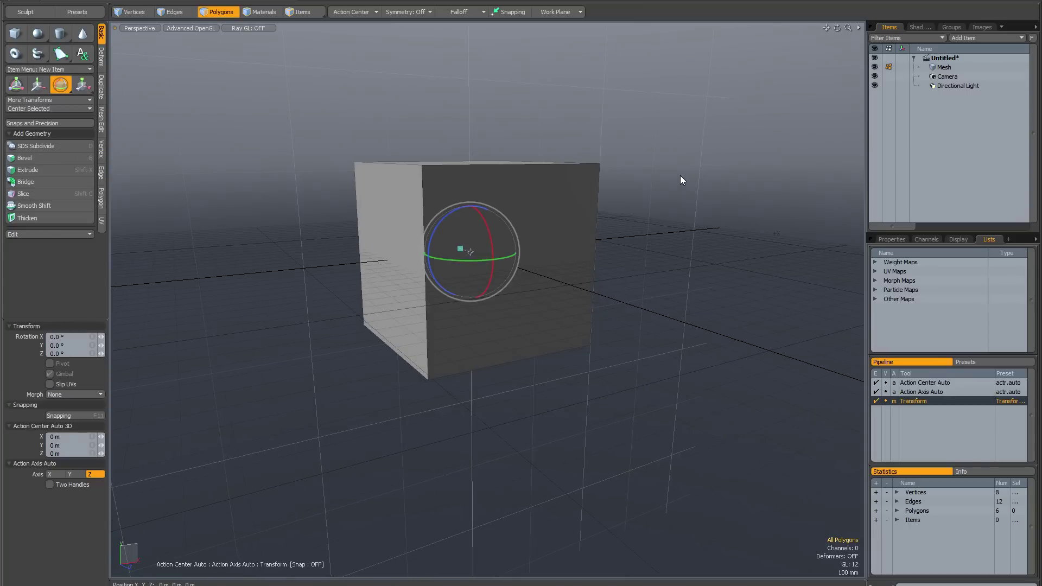
{"action": "mouse_move", "coordinate": [601, 211]}
{"action": "left_mouse_down", "text": "alt"}
{"action": "mouse_move", "coordinate": [553, 222]}
{"action": "mouse_move", "coordinate": [596, 212]}
{"action": "mouse_move", "coordinate": [584, 210]}
{"action": "left_mouse_up", "text": "alt"}
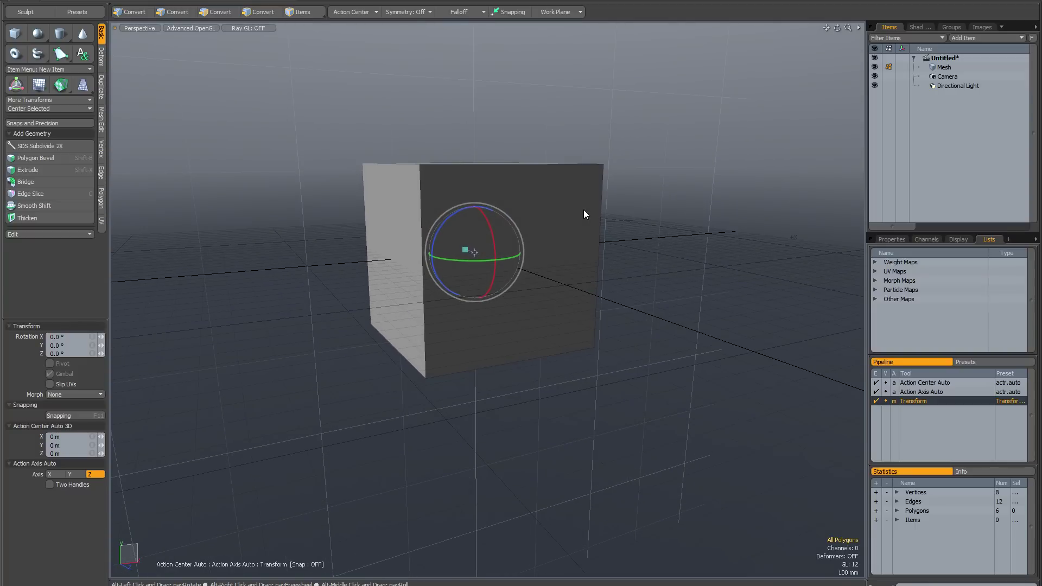
{"action": "left_click_drag", "start_coordinate": [582, 210], "coordinate": [581, 210], "text": "alt"}
{"action": "left_click_drag", "start_coordinate": [384, 271], "coordinate": [384, 281], "text": "alt"}
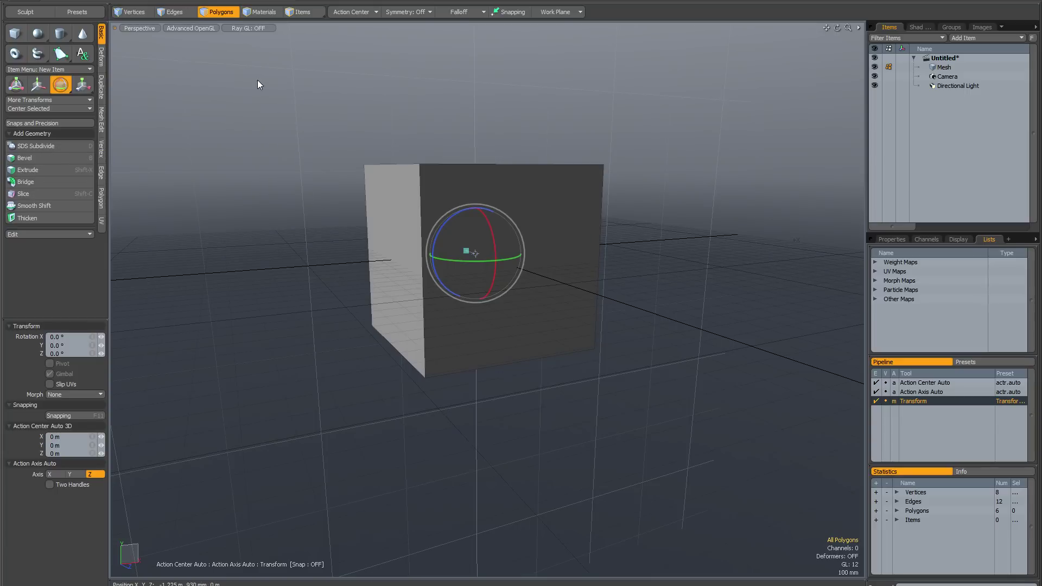
Step: Rotate the cube 40° about Z around a center placed at about X -535 mm, Y 5 mm, Z 0 m
{"action": "left_click", "coordinate": [392, 260]}
{"action": "left_click_drag", "start_coordinate": [452, 280], "coordinate": [507, 309], "text": "alt"}
{"action": "left_click_drag", "start_coordinate": [355, 230], "coordinate": [360, 257]}
{"action": "key", "text": "space"}
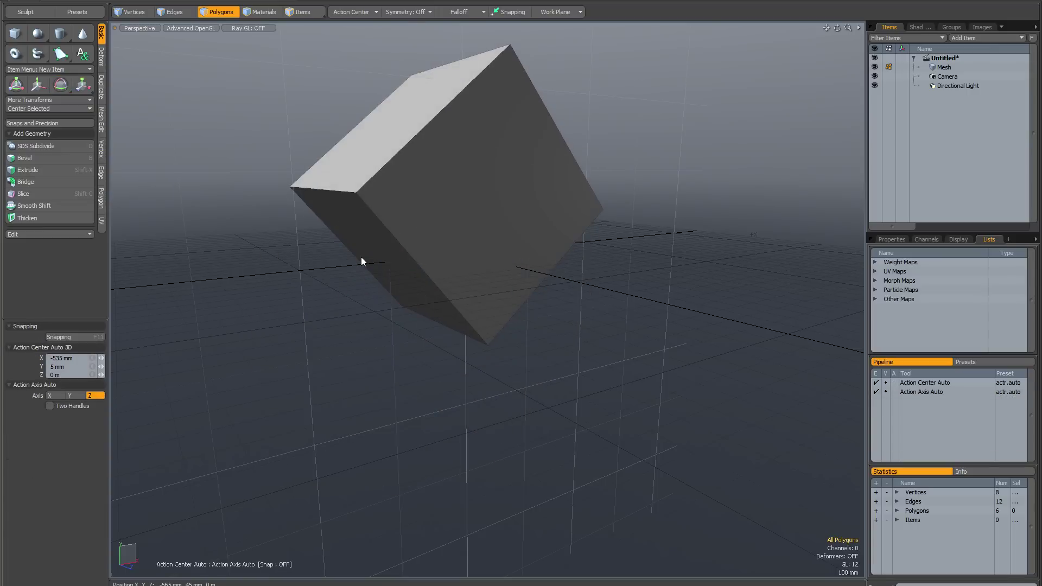
Step: Undo the cube's rotation and drop the Rotate tool
{"action": "key", "text": "e"}
{"action": "mouse_move", "coordinate": [509, 274]}
{"action": "left_mouse_down", "text": "alt"}
{"action": "mouse_move", "coordinate": [499, 276]}
{"action": "mouse_move", "coordinate": [522, 277]}
{"action": "mouse_move", "coordinate": [489, 278]}
{"action": "left_mouse_up", "text": "alt"}
{"action": "key", "text": "3"}
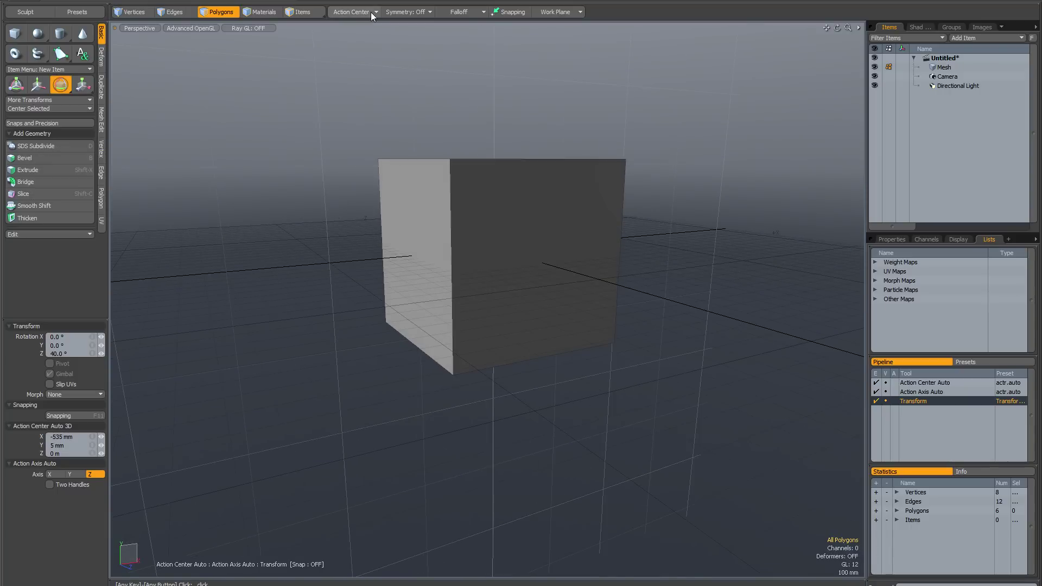
{"action": "key", "text": "space"}
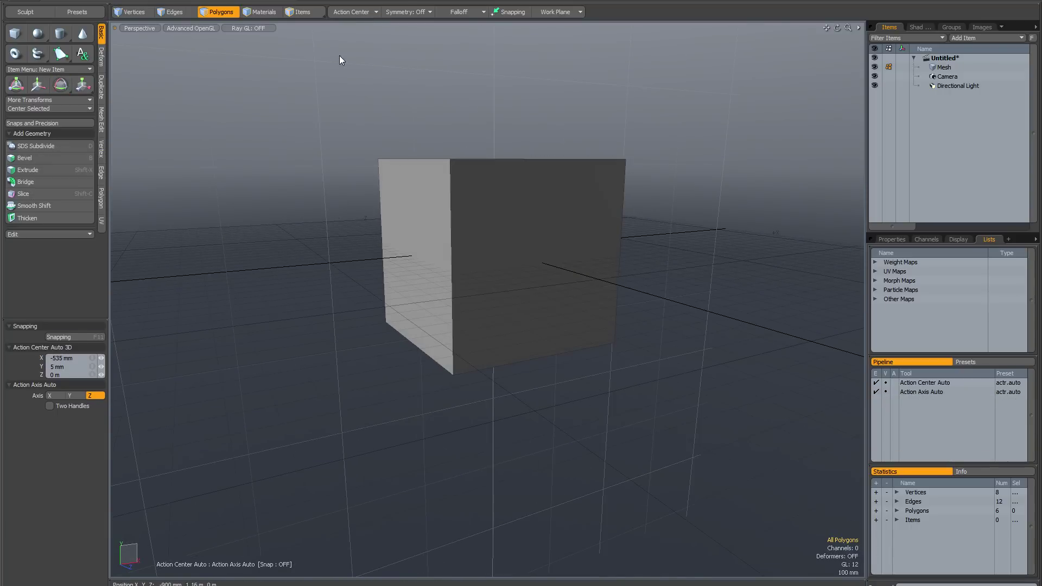
Step: Activate the Rotate tool and place its center at about X 0 m, Y -175 mm, Z -705 mm
{"action": "key", "text": "e"}
{"action": "left_click_drag", "start_coordinate": [370, 113], "coordinate": [377, 124], "text": "alt"}
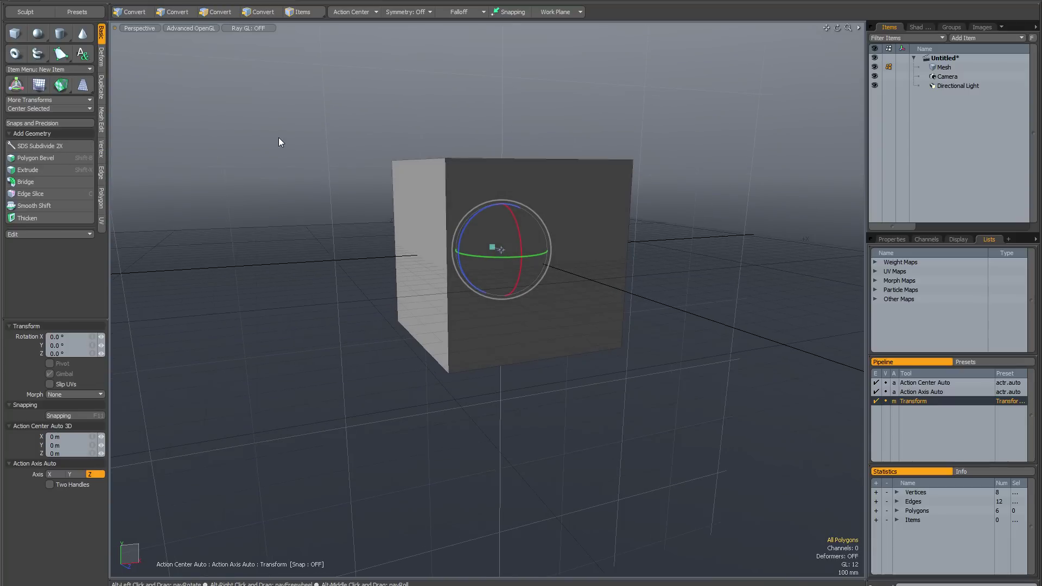
{"action": "left_click_drag", "start_coordinate": [259, 192], "coordinate": [295, 218], "text": "alt"}
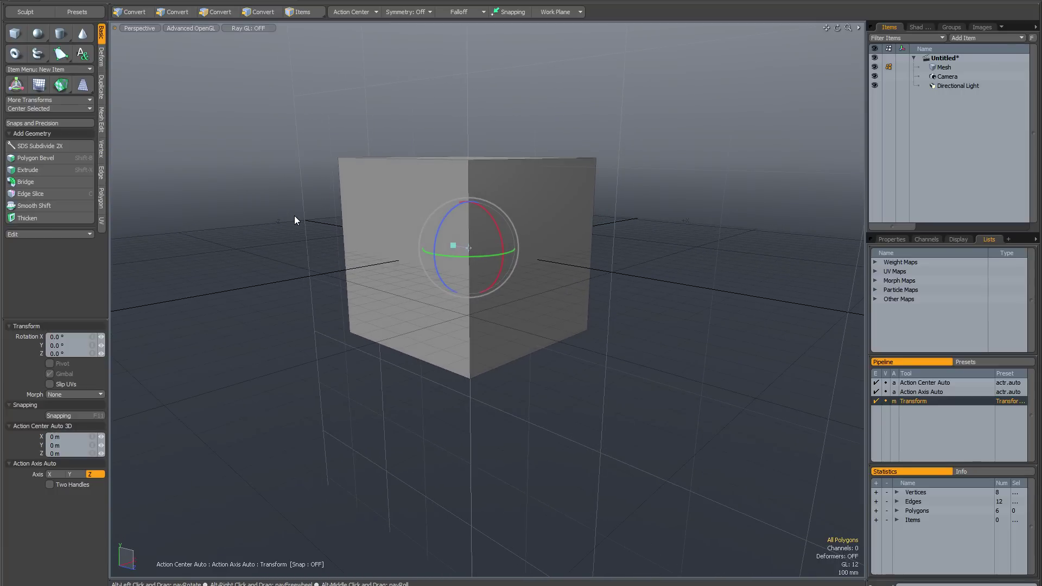
{"action": "left_click", "coordinate": [399, 261]}
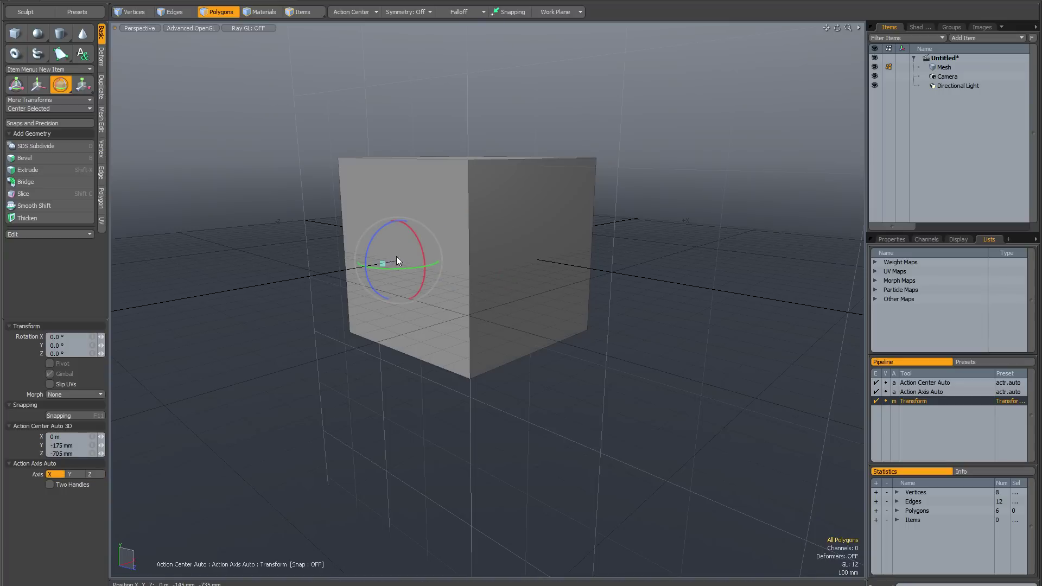
{"action": "left_click_drag", "start_coordinate": [451, 305], "coordinate": [558, 297], "text": "alt"}
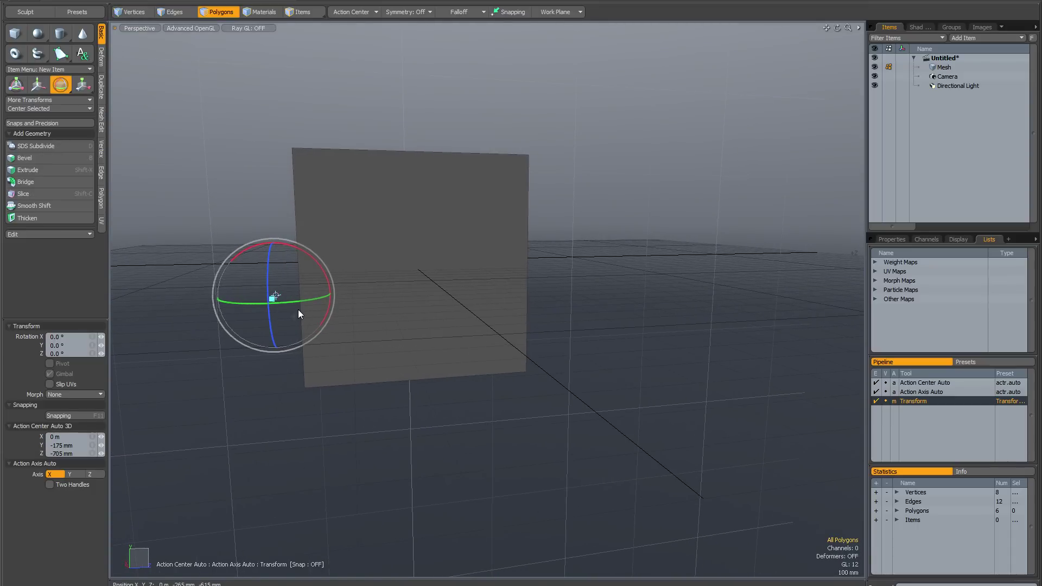
{"action": "left_click_drag", "start_coordinate": [454, 322], "coordinate": [357, 329], "text": "alt"}
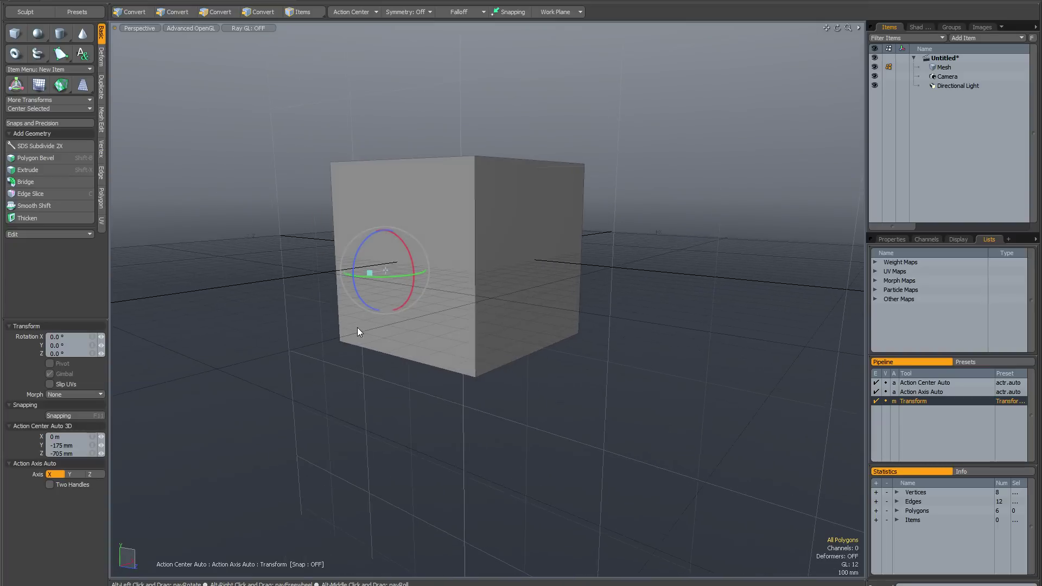
Step: Relocate the rotation center beside the cube at about X 2.49 m, Y 165 mm, Z 0 m, and in turn onto its side and top edge
{"action": "left_click_drag", "start_coordinate": [456, 277], "coordinate": [503, 295], "text": "alt"}
{"action": "left_click", "coordinate": [706, 208]}
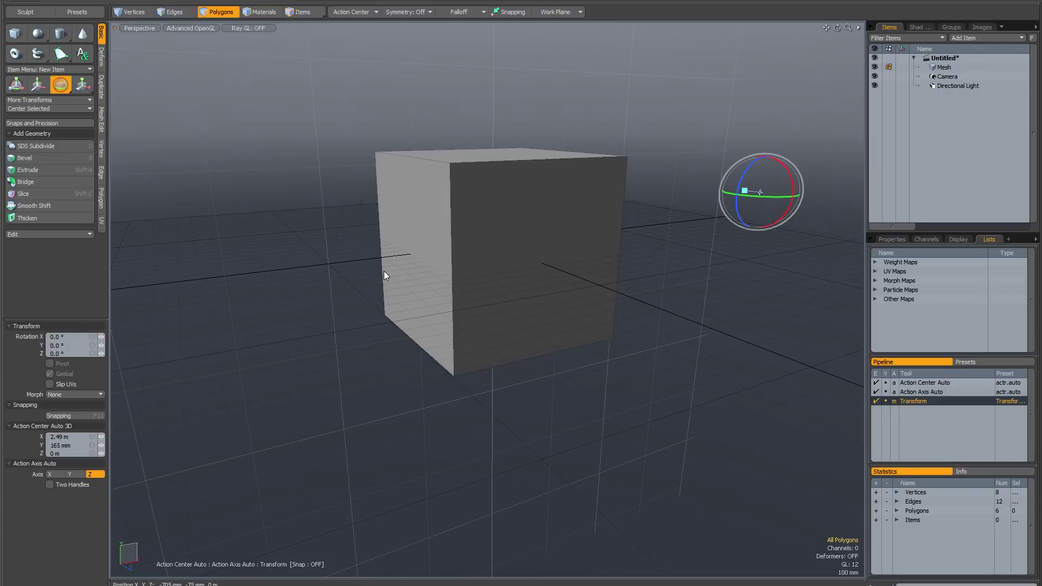
{"action": "left_click", "coordinate": [412, 255]}
{"action": "left_click_drag", "start_coordinate": [388, 293], "coordinate": [362, 361], "text": "alt"}
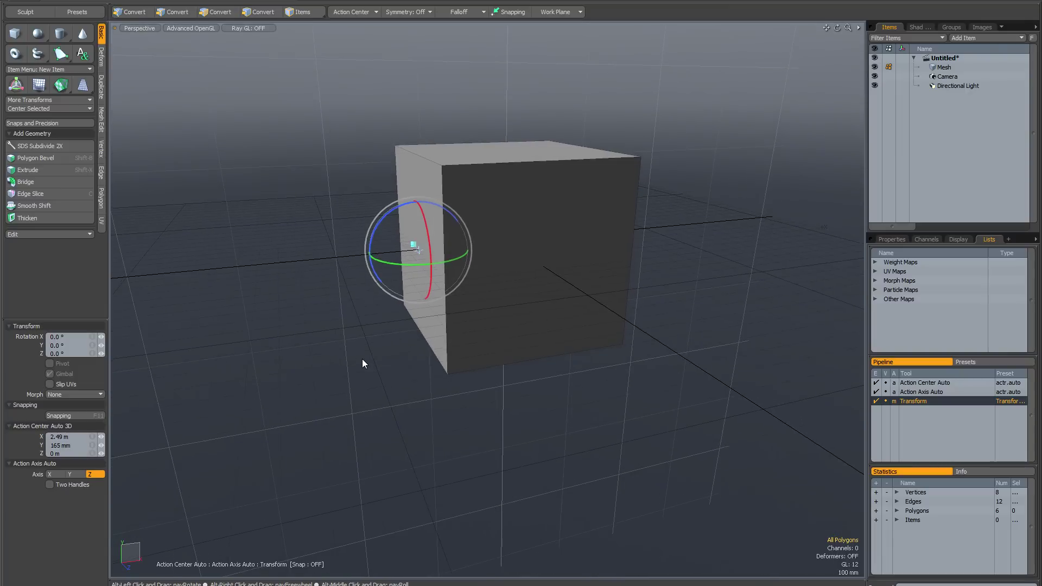
{"action": "left_click", "coordinate": [415, 156]}
{"action": "left_click_drag", "start_coordinate": [357, 175], "coordinate": [284, 213], "text": "alt"}
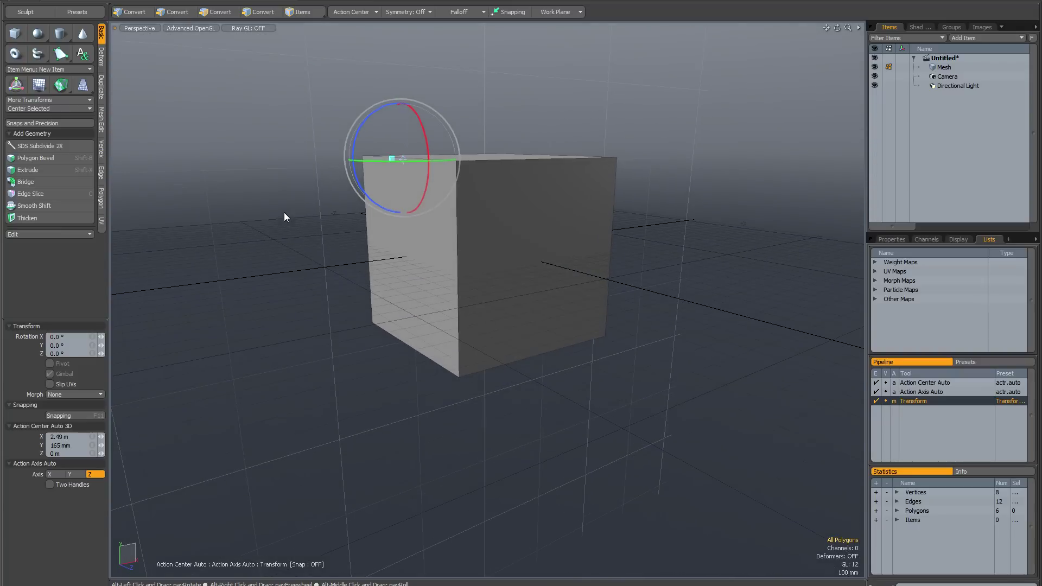
Step: Place the rotation center low on the side face, move it to about X 0 m, Y 540 mm, Z -440 mm, and drop the tool
{"action": "left_click", "coordinate": [406, 305]}
{"action": "left_click_drag", "start_coordinate": [589, 334], "coordinate": [644, 328], "text": "alt"}
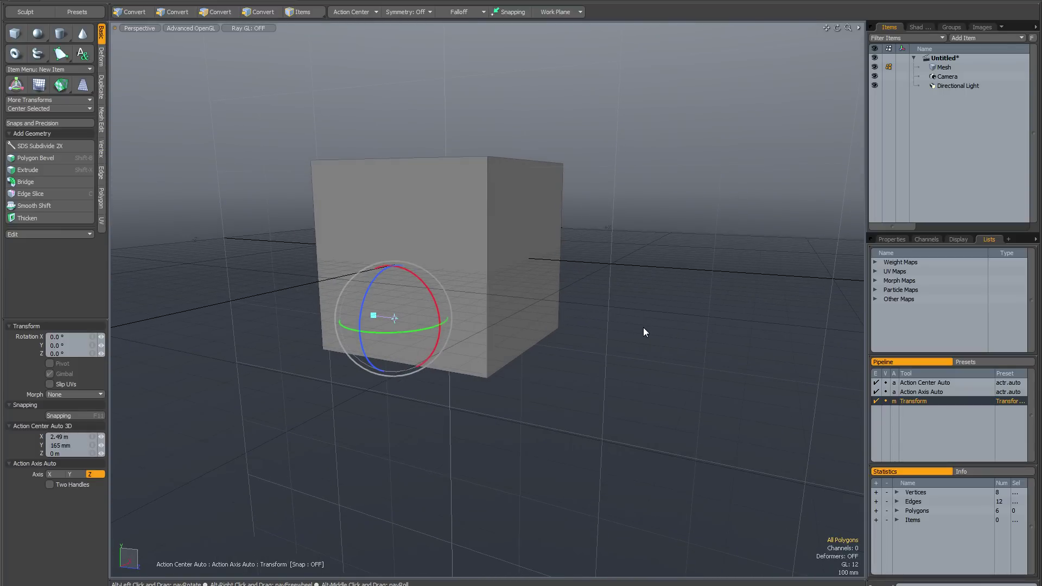
{"action": "left_click_drag", "start_coordinate": [643, 327], "coordinate": [596, 330], "text": "alt"}
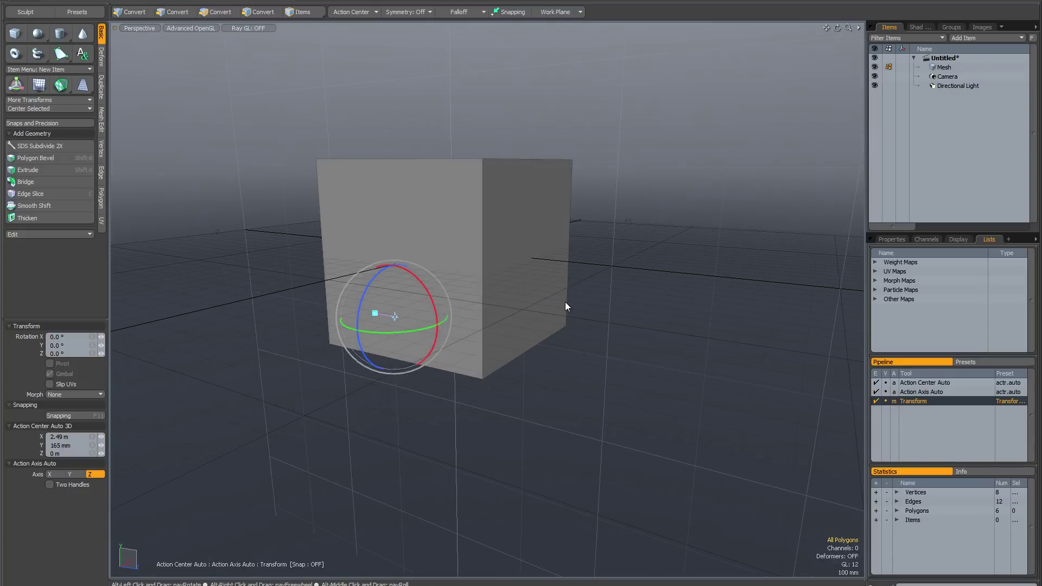
{"action": "left_click", "coordinate": [394, 158]}
{"action": "left_click_drag", "start_coordinate": [381, 270], "coordinate": [364, 297], "text": "alt"}
{"action": "key", "text": "space"}
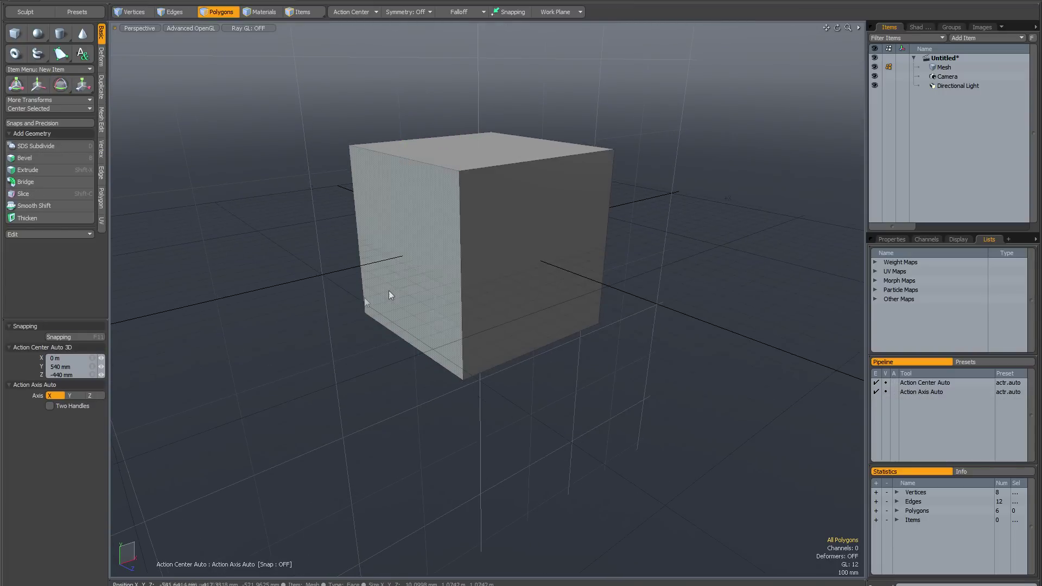
Step: Switch to Vertices selection mode and set the action center to Automatic
{"action": "key", "text": "space"}
{"action": "mouse_move", "coordinate": [745, 190]}
{"action": "left_mouse_down", "text": "alt"}
{"action": "mouse_move", "coordinate": [702, 190]}
{"action": "mouse_move", "coordinate": [731, 187]}
{"action": "left_mouse_up", "text": "alt"}
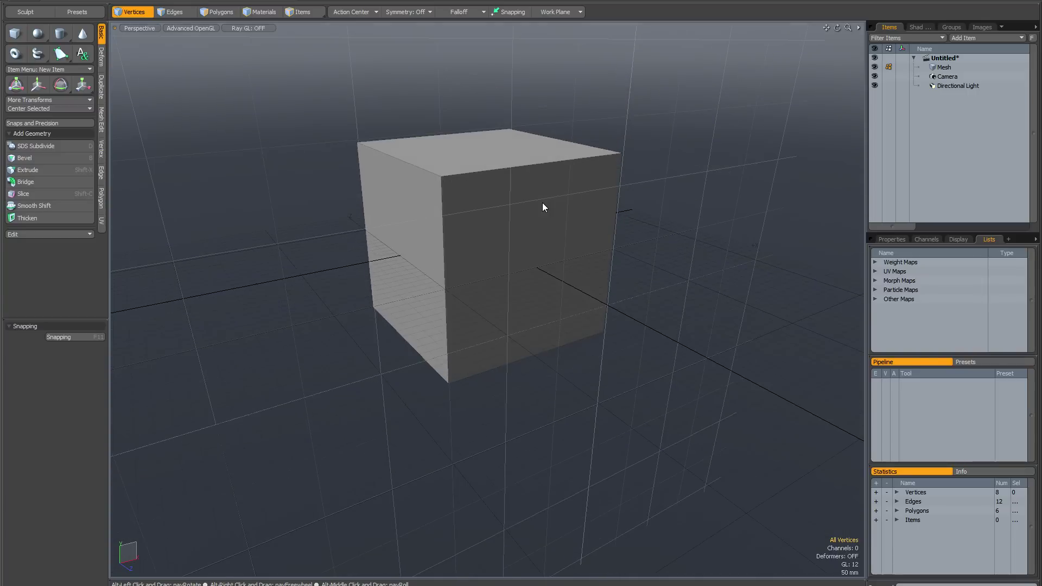
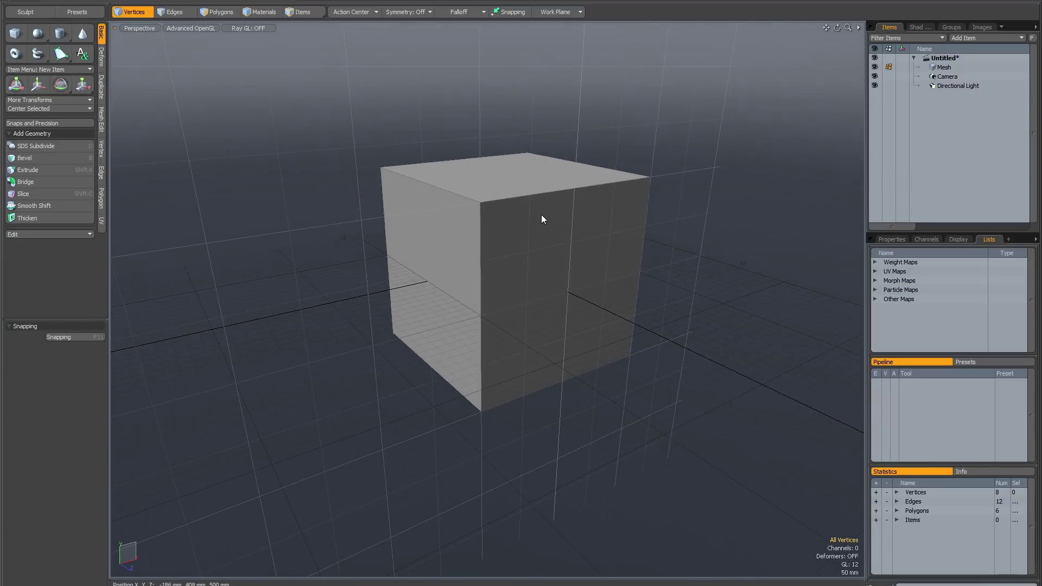
{"action": "left_click", "coordinate": [359, 11]}
{"action": "left_click", "coordinate": [347, 21]}
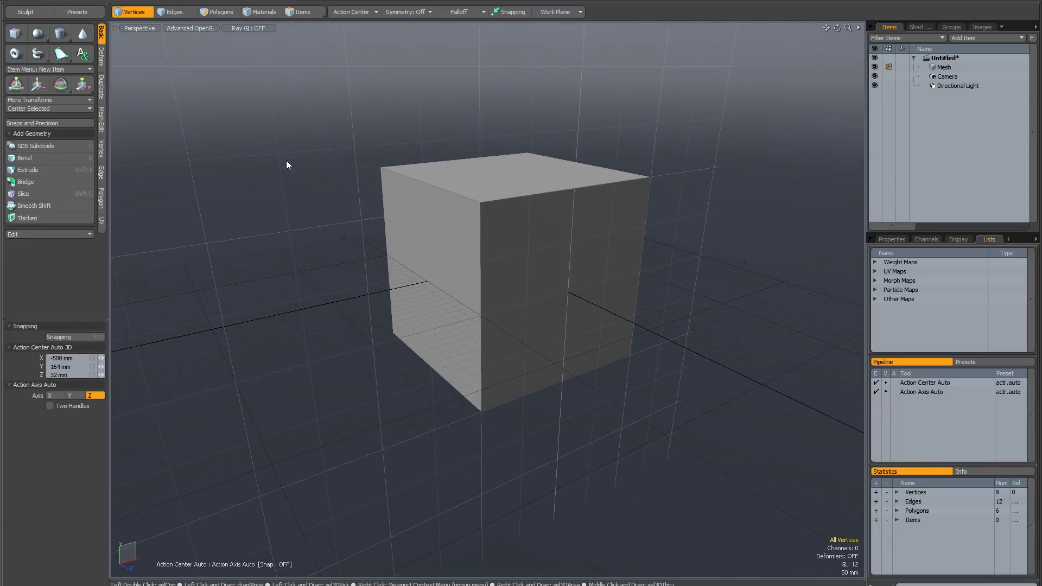
Step: Activate the Rotate tool and turn on snapping in Vertex mode
{"action": "key", "text": "e"}
{"action": "left_click_drag", "start_coordinate": [506, 262], "coordinate": [496, 257], "text": "alt"}
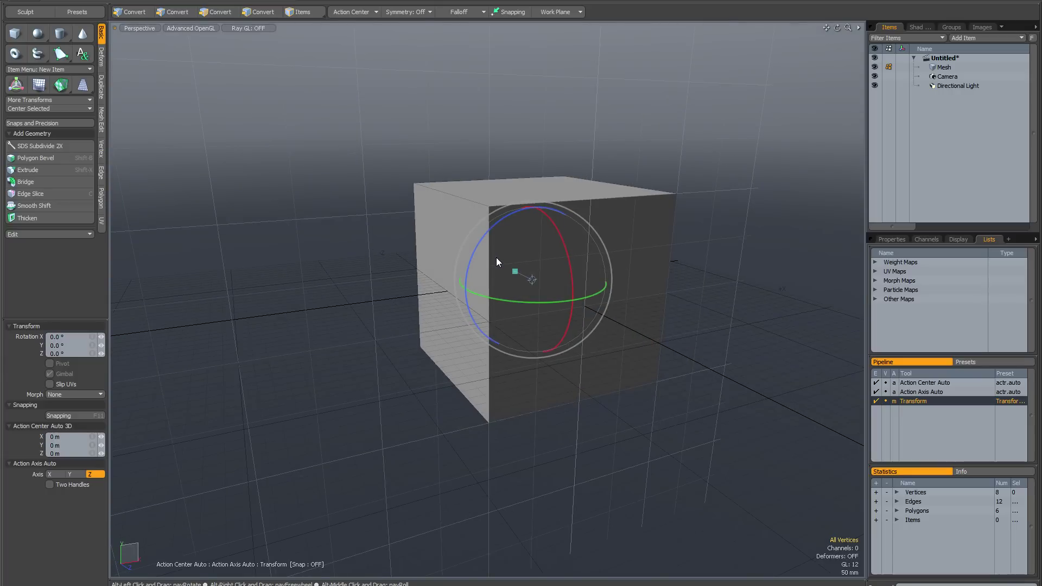
{"action": "key", "text": "shift+x"}
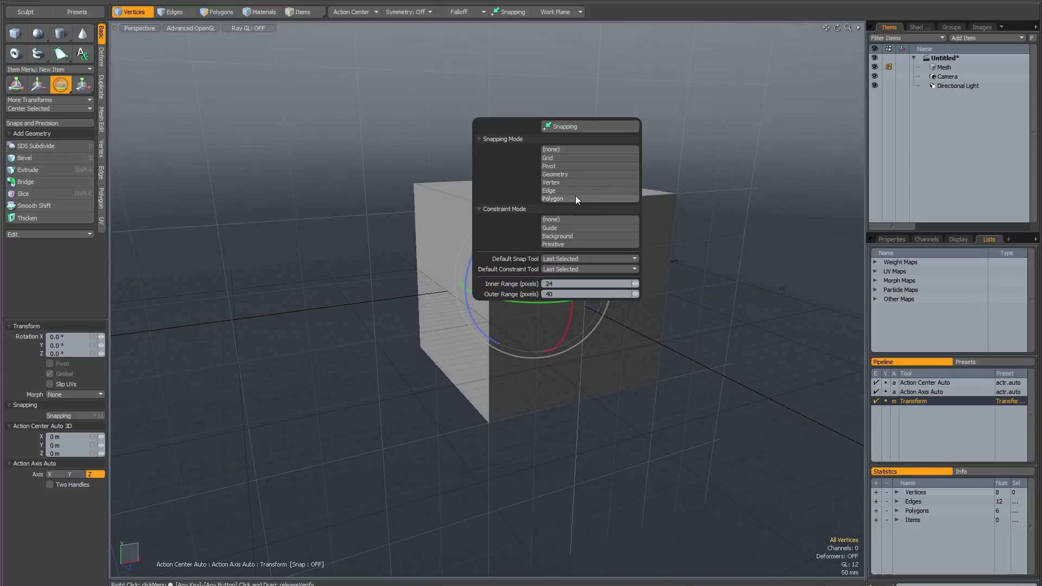
{"action": "left_click", "coordinate": [613, 126]}
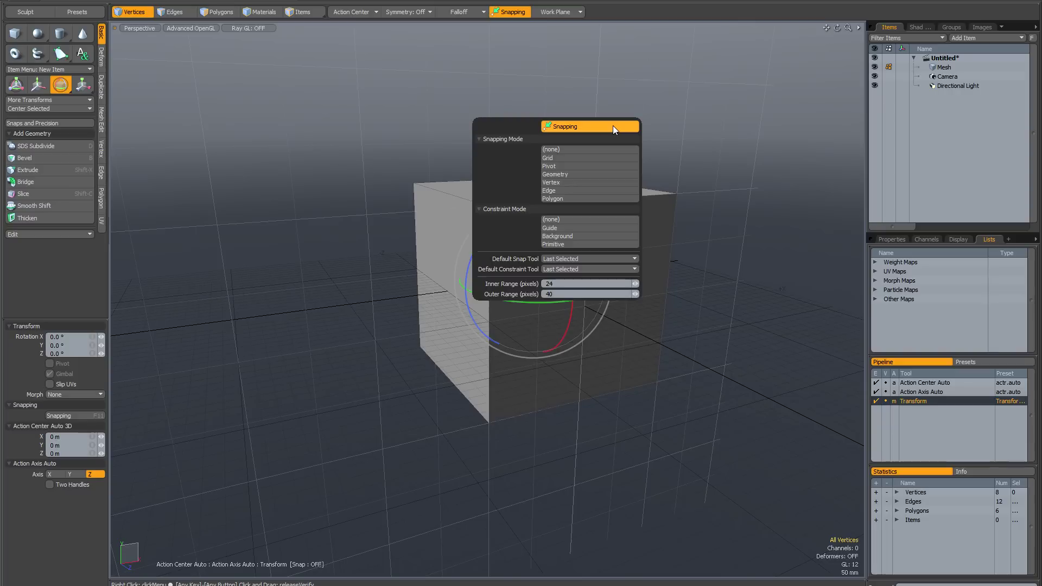
{"action": "left_click", "coordinate": [567, 184]}
Step: Snap the rotation center in turn to each of the cube's top corner vertices
{"action": "left_click_drag", "start_coordinate": [759, 178], "coordinate": [738, 196], "text": "alt"}
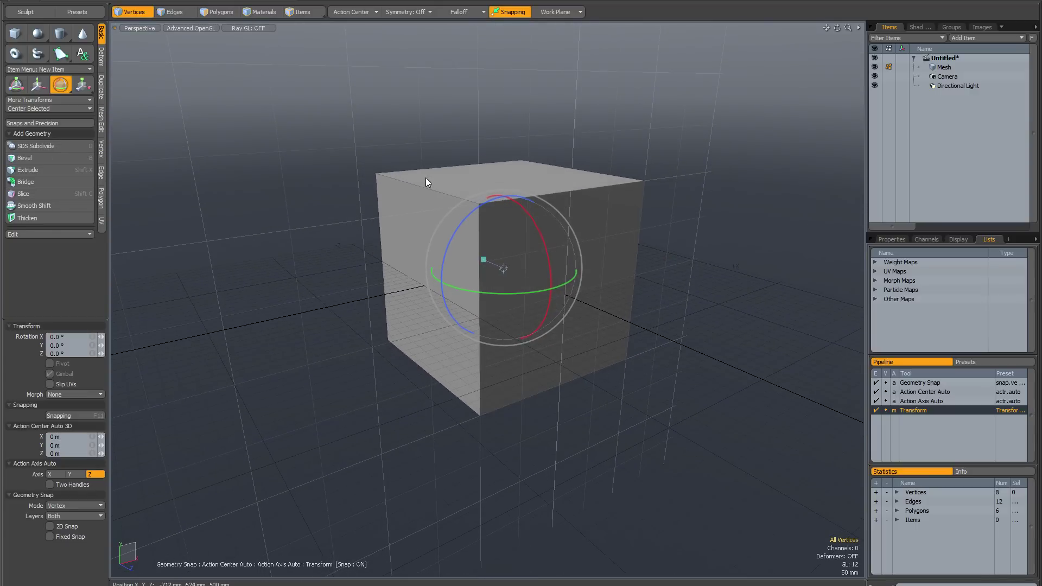
{"action": "left_click", "coordinate": [377, 174]}
{"action": "mouse_move", "coordinate": [464, 212]}
{"action": "left_mouse_down", "text": "alt"}
{"action": "mouse_move", "coordinate": [552, 235]}
{"action": "mouse_move", "coordinate": [464, 213]}
{"action": "left_mouse_up", "text": "alt"}
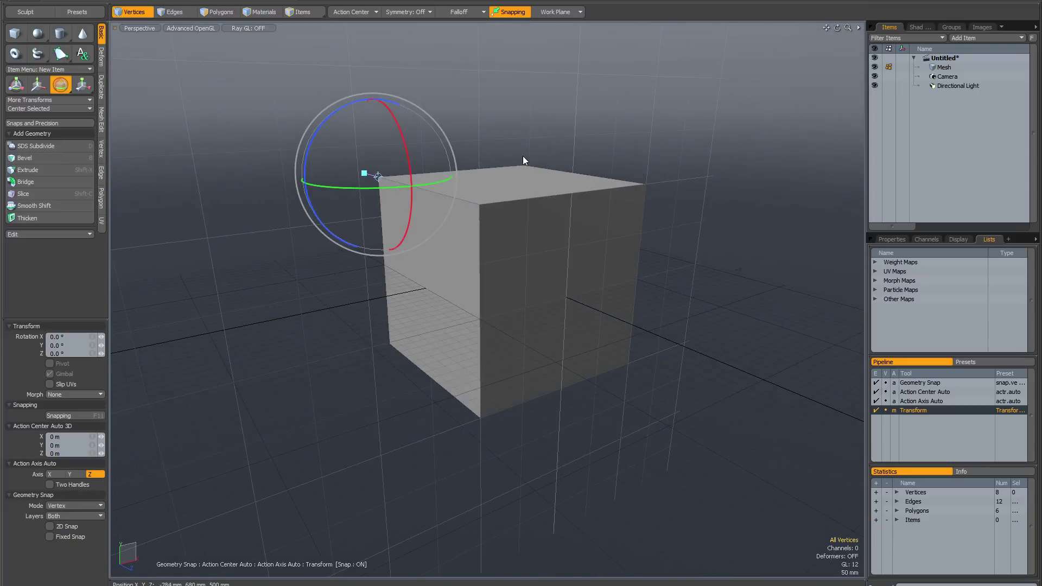
{"action": "left_click", "coordinate": [524, 166]}
{"action": "left_click_drag", "start_coordinate": [611, 222], "coordinate": [578, 216], "text": "alt"}
{"action": "left_click", "coordinate": [695, 196]}
{"action": "mouse_move", "coordinate": [513, 237]}
{"action": "left_mouse_down", "text": "alt"}
{"action": "mouse_move", "coordinate": [584, 305]}
{"action": "mouse_move", "coordinate": [512, 241]}
{"action": "left_mouse_up", "text": "alt"}
{"action": "left_click", "coordinate": [485, 199]}
{"action": "left_click_drag", "start_coordinate": [484, 199], "coordinate": [599, 257], "text": "alt"}
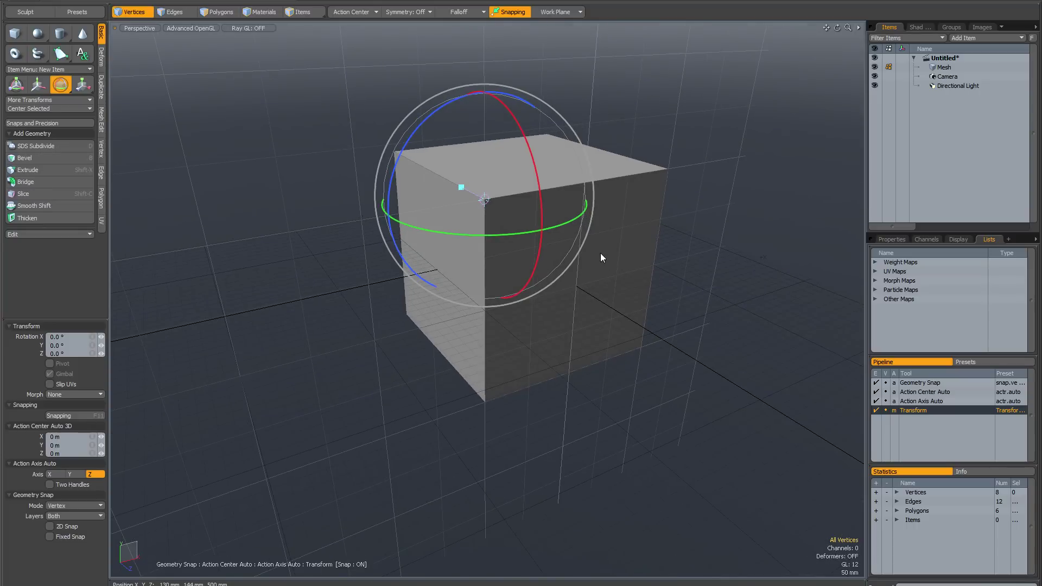
Step: Set the snapping mode to Edge and snap the rotation center onto the top edge of the cube's light side face
{"action": "key", "text": "x"}
{"action": "left_click", "coordinate": [614, 208]}
{"action": "left_click_drag", "start_coordinate": [617, 208], "coordinate": [754, 235], "text": "alt"}
{"action": "left_click", "coordinate": [413, 188]}
{"action": "left_click_drag", "start_coordinate": [414, 187], "coordinate": [291, 235], "text": "alt"}
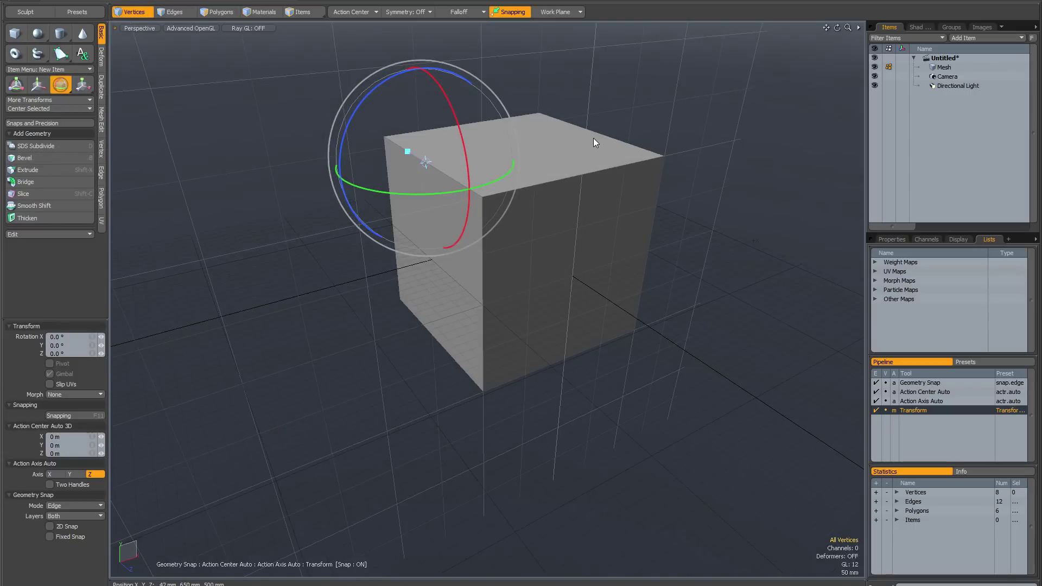
Step: Set the snapping mode to Polygon and snap the rotation center to the middle of the side face and of the top face
{"action": "key", "text": "shift+x"}
{"action": "left_click", "coordinate": [585, 109]}
{"action": "left_click_drag", "start_coordinate": [756, 232], "coordinate": [760, 219], "text": "alt"}
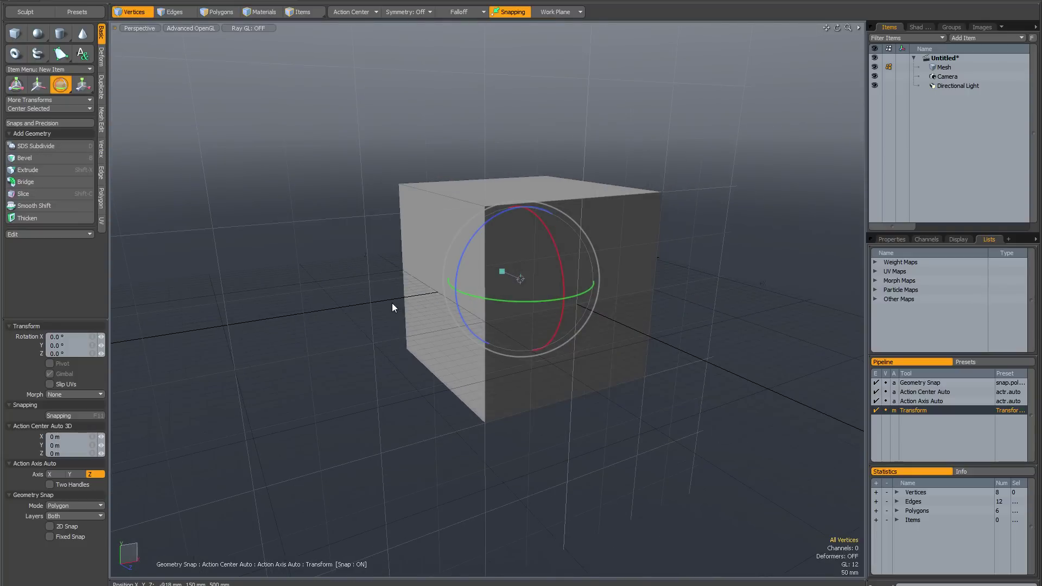
{"action": "left_click", "coordinate": [431, 295]}
{"action": "mouse_move", "coordinate": [680, 228]}
{"action": "left_mouse_down", "text": "alt"}
{"action": "mouse_move", "coordinate": [579, 267]}
{"action": "mouse_move", "coordinate": [665, 237]}
{"action": "left_mouse_up", "text": "alt"}
{"action": "left_click", "coordinate": [543, 177]}
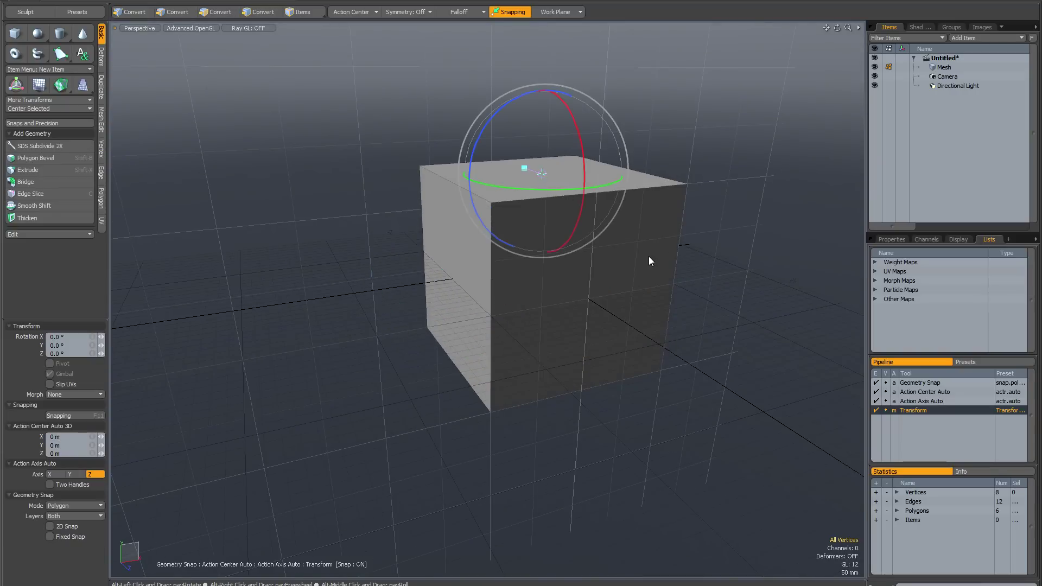
{"action": "left_click_drag", "start_coordinate": [567, 192], "coordinate": [677, 253], "text": "alt"}
Step: Drop the Rotate tool and turn snapping off
{"action": "key", "text": "space"}
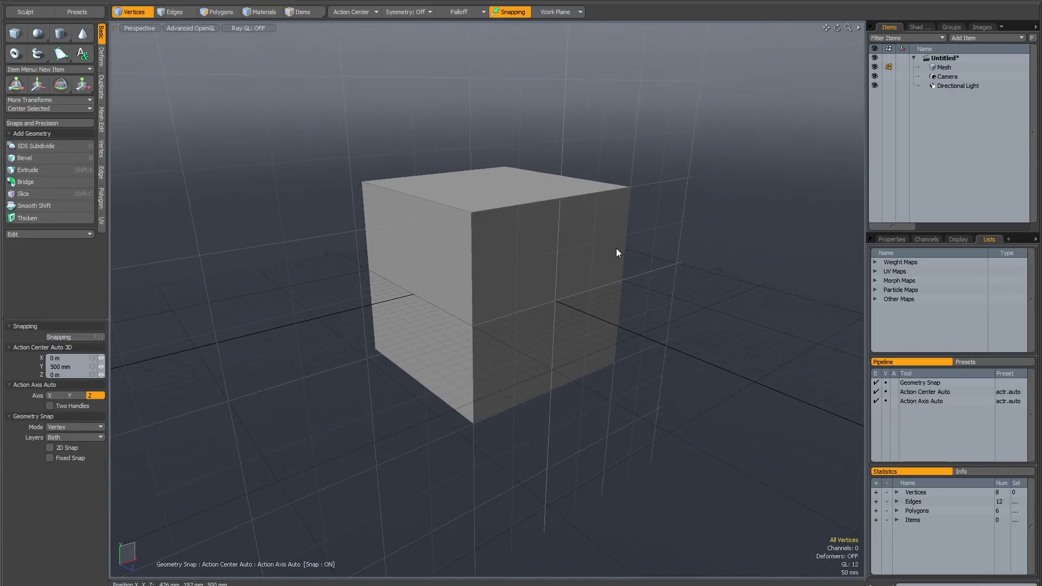
{"action": "key", "text": "F11"}
{"action": "left_click_drag", "start_coordinate": [787, 158], "coordinate": [708, 177], "text": "alt"}
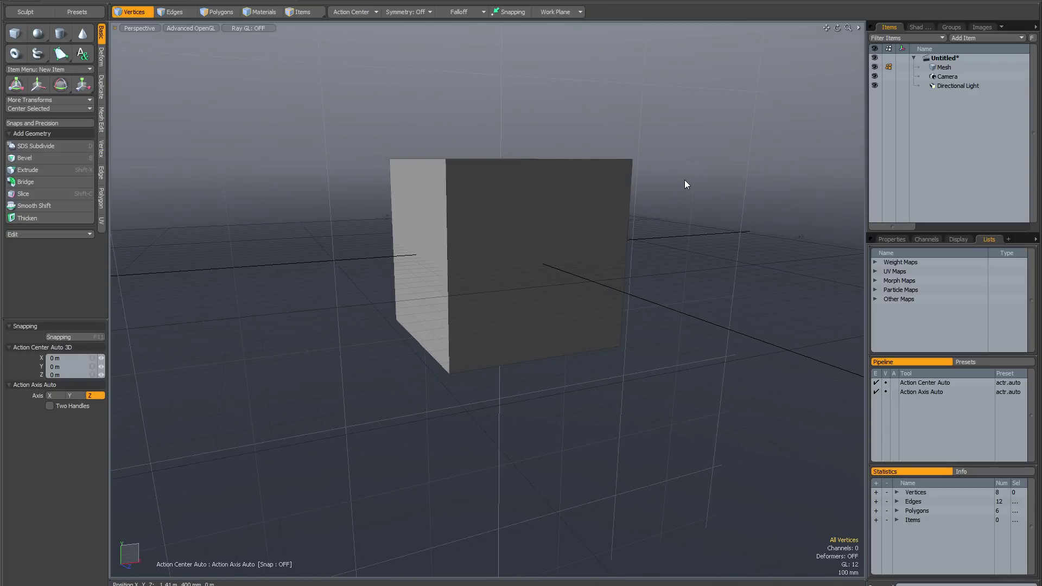
Step: Activate the Rotate tool, try moving its center off the cube's middle, and undo the move
{"action": "key", "text": "e"}
{"action": "left_click_drag", "start_coordinate": [632, 228], "coordinate": [597, 236], "text": "alt"}
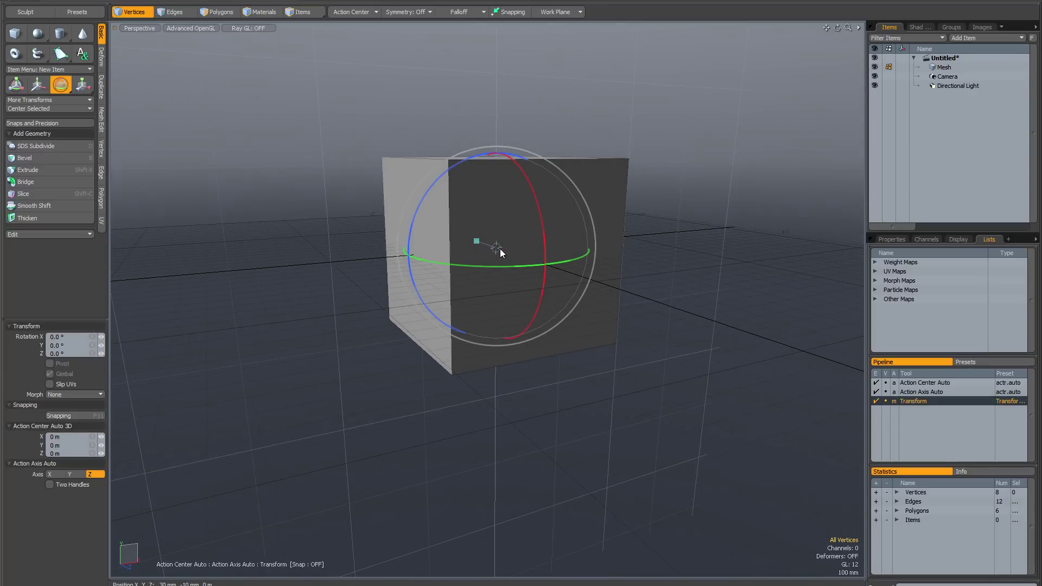
{"action": "left_click_drag", "start_coordinate": [495, 248], "coordinate": [550, 217]}
{"action": "key", "text": "ctrl+z"}
Step: Tilt the rotation axis with its axis handle and rotate the cube about 243° around the tilted axis
{"action": "left_click_drag", "start_coordinate": [476, 240], "coordinate": [503, 260]}
{"action": "left_click_drag", "start_coordinate": [538, 229], "coordinate": [537, 229]}
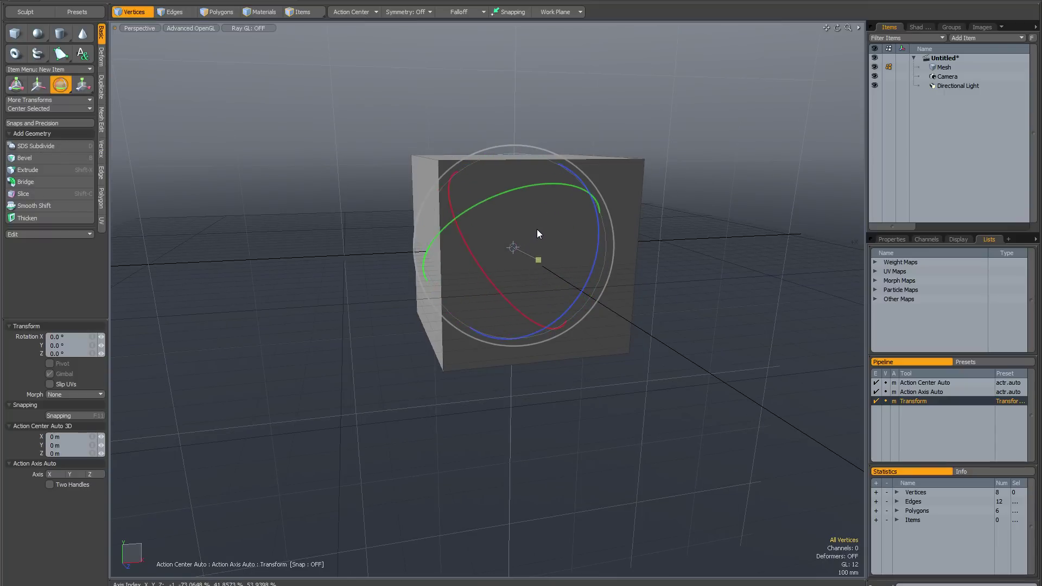
{"action": "mouse_move", "coordinate": [527, 187]}
{"action": "left_mouse_down"}
{"action": "mouse_move", "coordinate": [536, 189]}
{"action": "mouse_move", "coordinate": [527, 187]}
{"action": "left_mouse_up"}
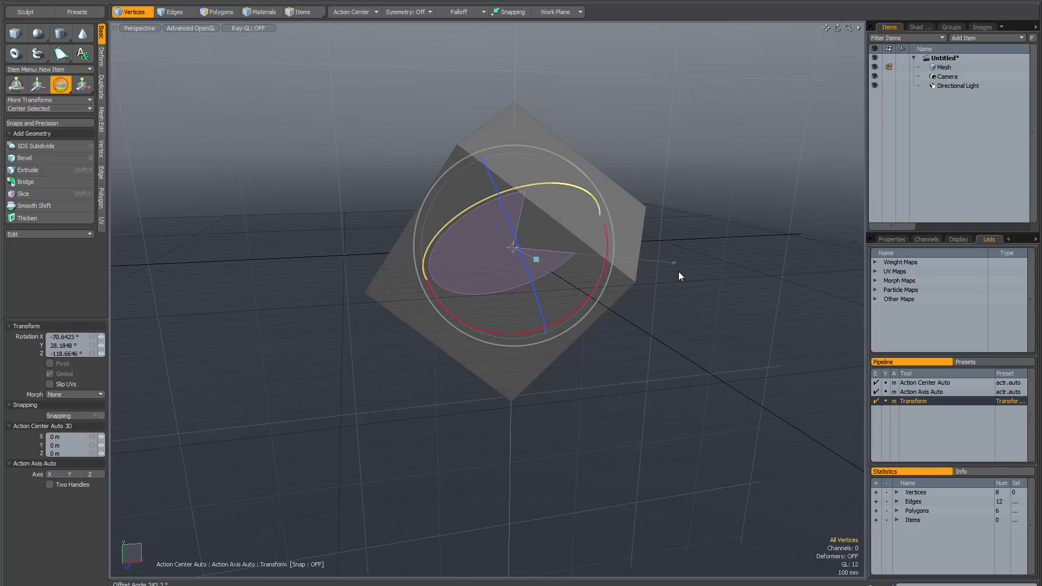
Step: Drop the Rotate tool, undo the cube's rotation and clear the action center
{"action": "key", "text": "space"}
{"action": "key", "text": "ctrl+z"}
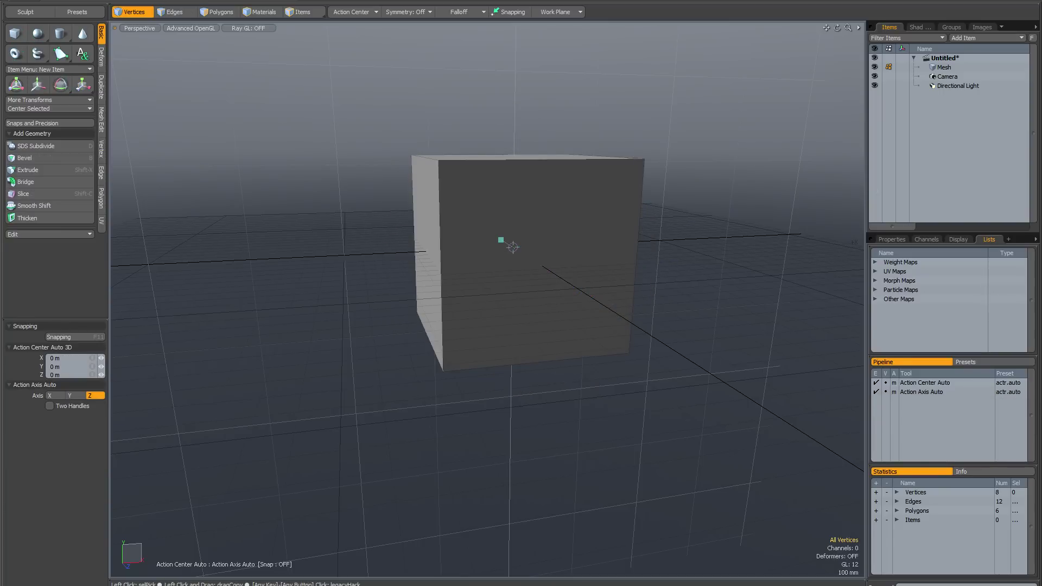
{"action": "left_click_drag", "start_coordinate": [640, 130], "coordinate": [667, 124], "text": "alt"}
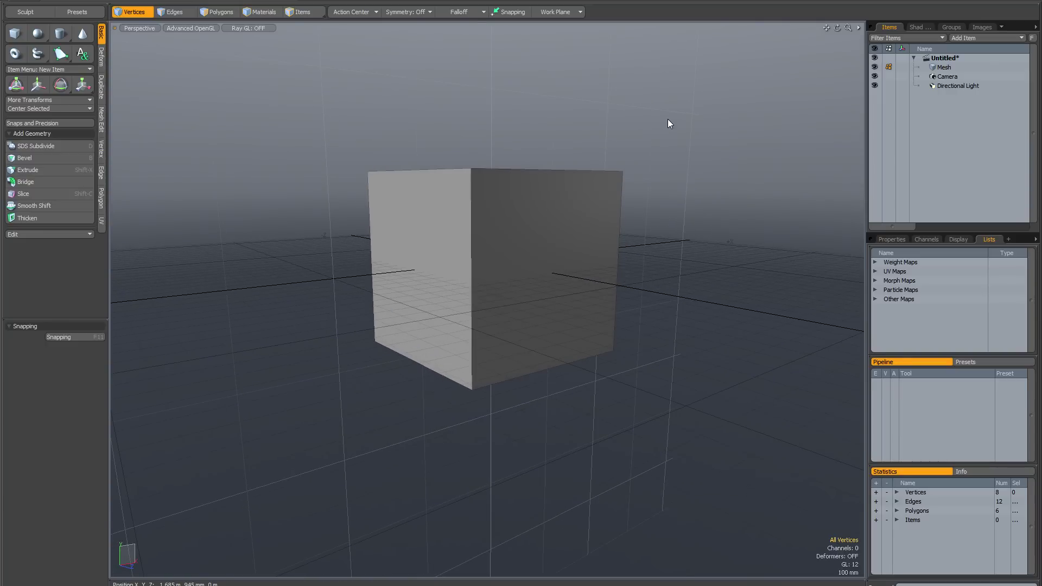
{"action": "mouse_move", "coordinate": [592, 144]}
{"action": "left_mouse_down", "text": "alt"}
{"action": "mouse_move", "coordinate": [609, 141]}
{"action": "mouse_move", "coordinate": [596, 141]}
{"action": "left_mouse_up", "text": "alt"}
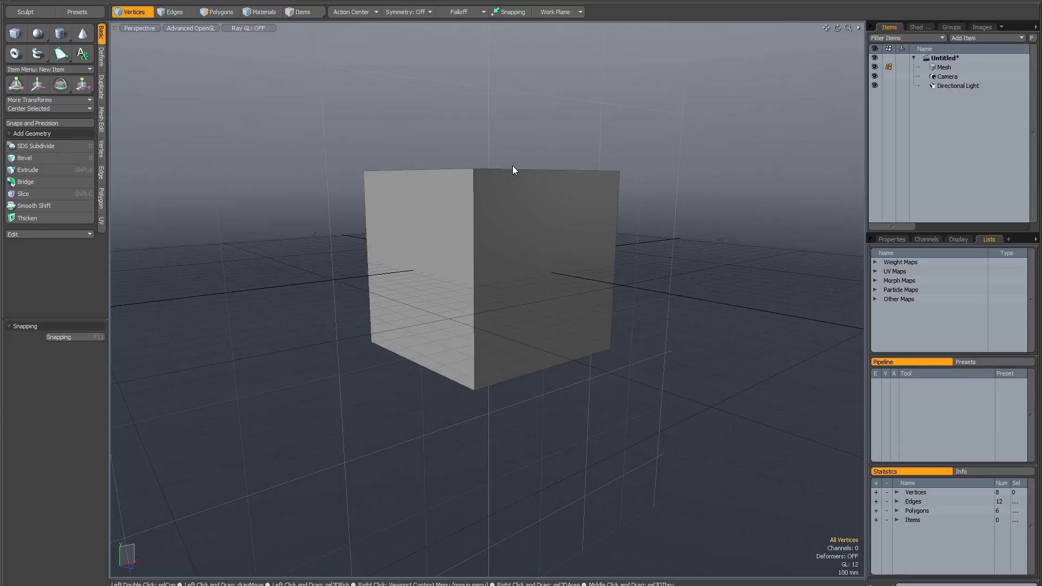
{"action": "mouse_move", "coordinate": [513, 170]}
{"action": "left_mouse_down", "text": "alt"}
{"action": "mouse_move", "coordinate": [558, 170]}
{"action": "mouse_move", "coordinate": [499, 171]}
{"action": "left_mouse_up", "text": "alt"}
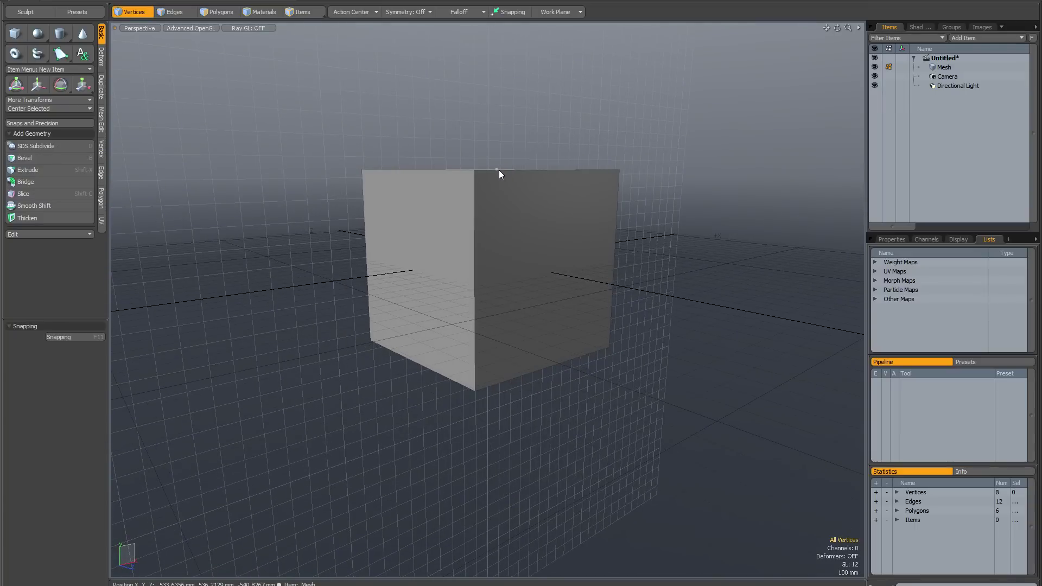
{"action": "left_click_drag", "start_coordinate": [500, 171], "coordinate": [524, 173], "text": "alt"}
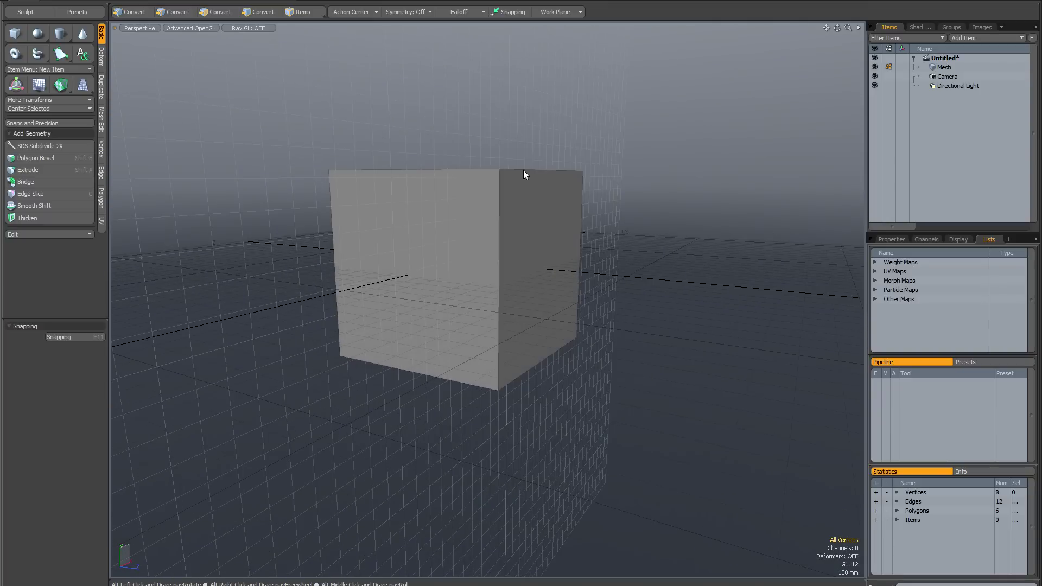
Step: Set the action center to Automatic for the unrotated cube
{"action": "left_click", "coordinate": [358, 12]}
{"action": "left_click", "coordinate": [358, 14]}
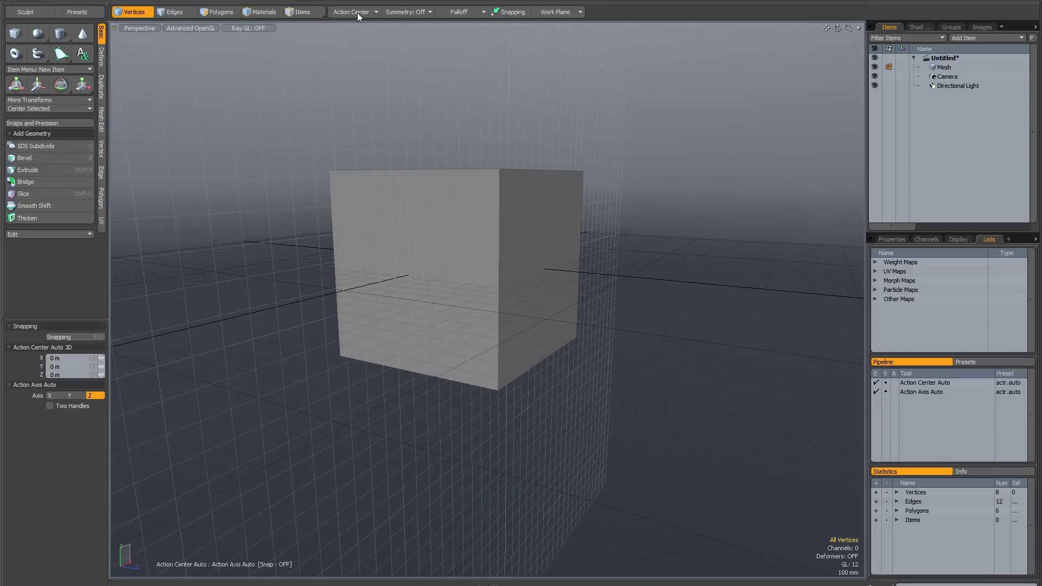
{"action": "left_click_drag", "start_coordinate": [556, 147], "coordinate": [543, 154], "text": "alt"}
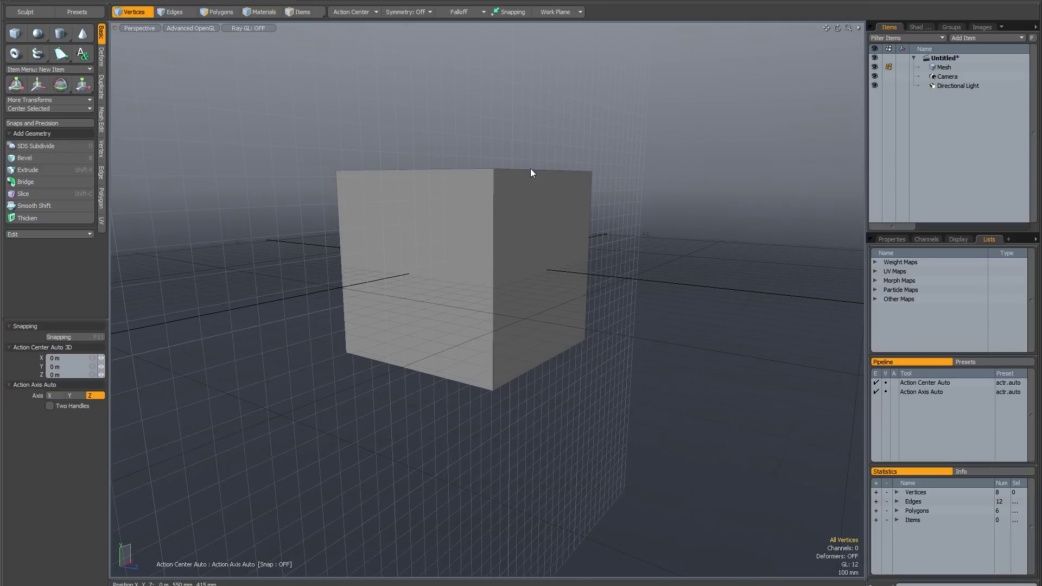
Step: Activate the Rotate tool, turn the cube about 4.5° around Z, undo the rotation and drop the tool
{"action": "key", "text": "e"}
{"action": "left_click_drag", "start_coordinate": [554, 227], "coordinate": [677, 253], "text": "alt"}
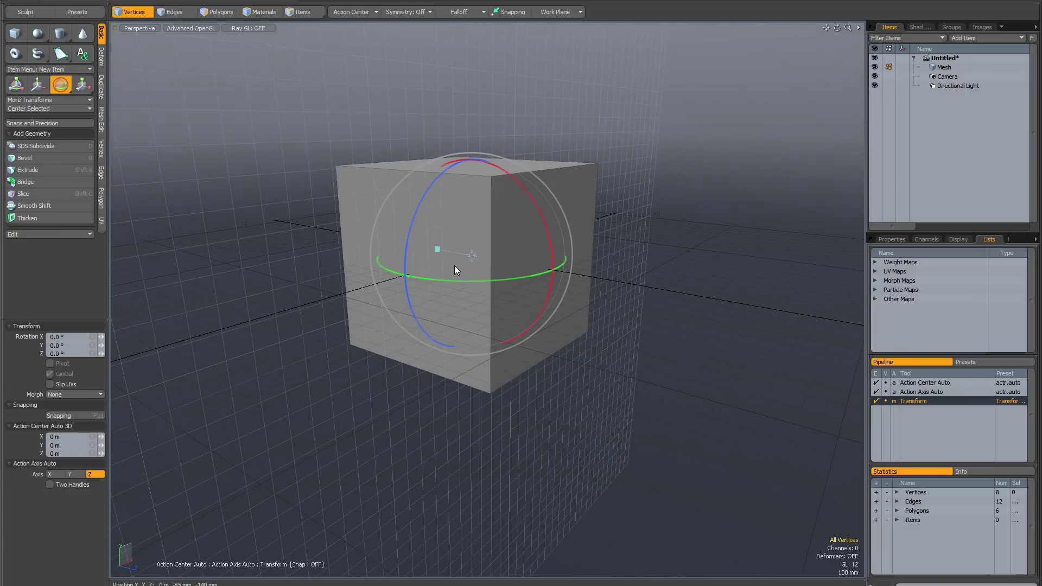
{"action": "left_click_drag", "start_coordinate": [743, 282], "coordinate": [713, 284], "text": "alt"}
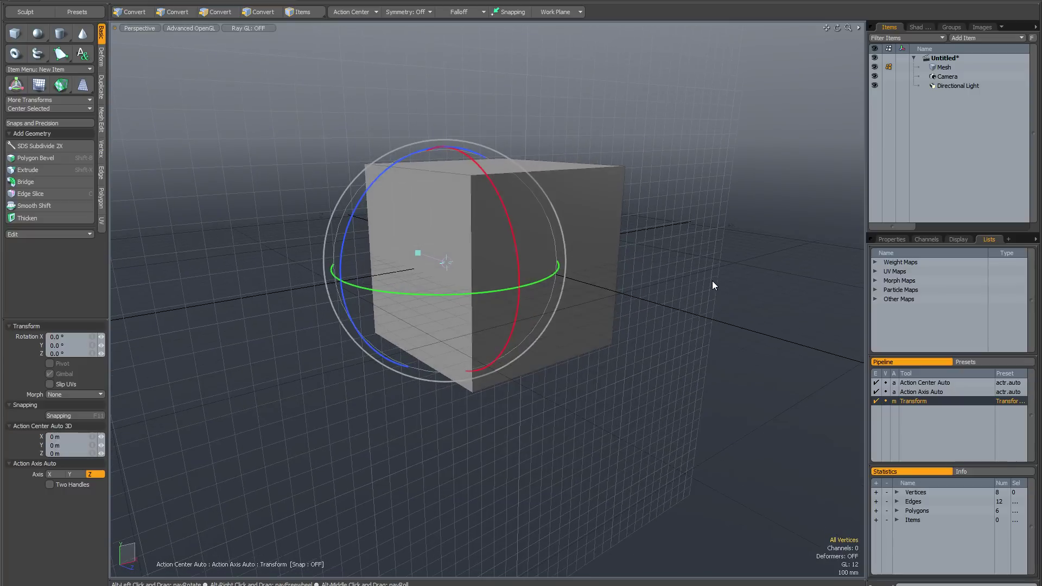
{"action": "mouse_move", "coordinate": [403, 159]}
{"action": "left_mouse_down"}
{"action": "mouse_move", "coordinate": [445, 152]}
{"action": "mouse_move", "coordinate": [405, 168]}
{"action": "left_mouse_up"}
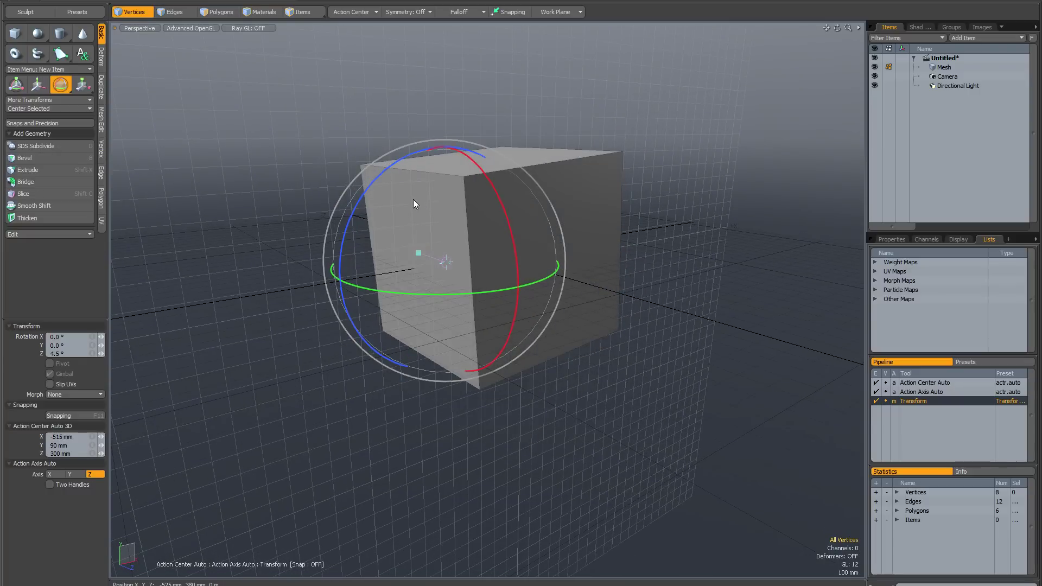
{"action": "key", "text": "ctrl+z"}
{"action": "key", "text": "space"}
Step: Open the work plane properties and tilt the work plane around its X axis
{"action": "left_click_drag", "start_coordinate": [464, 222], "coordinate": [499, 232], "text": "alt"}
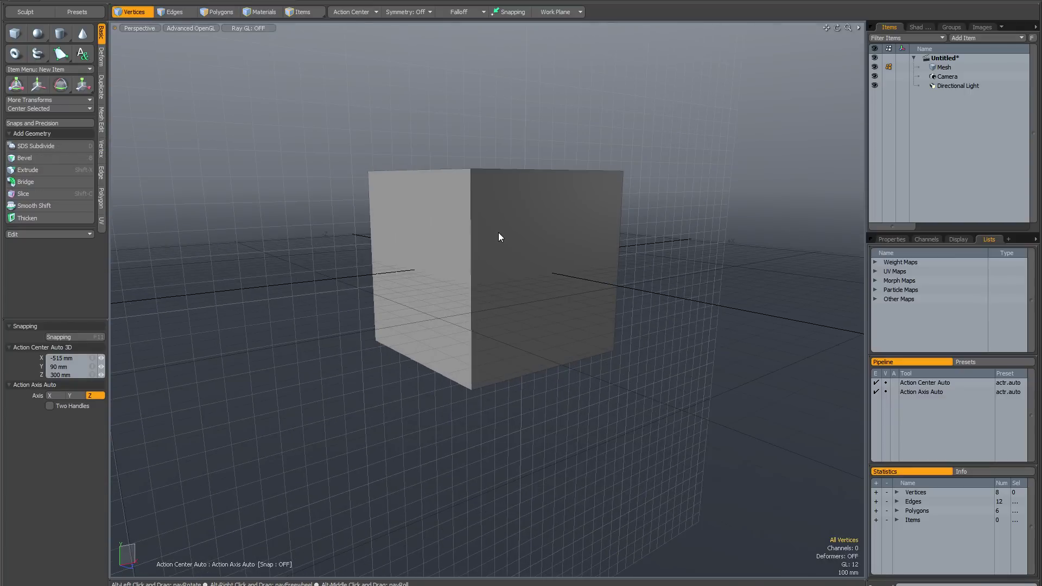
{"action": "key", "text": "ctrl+grave"}
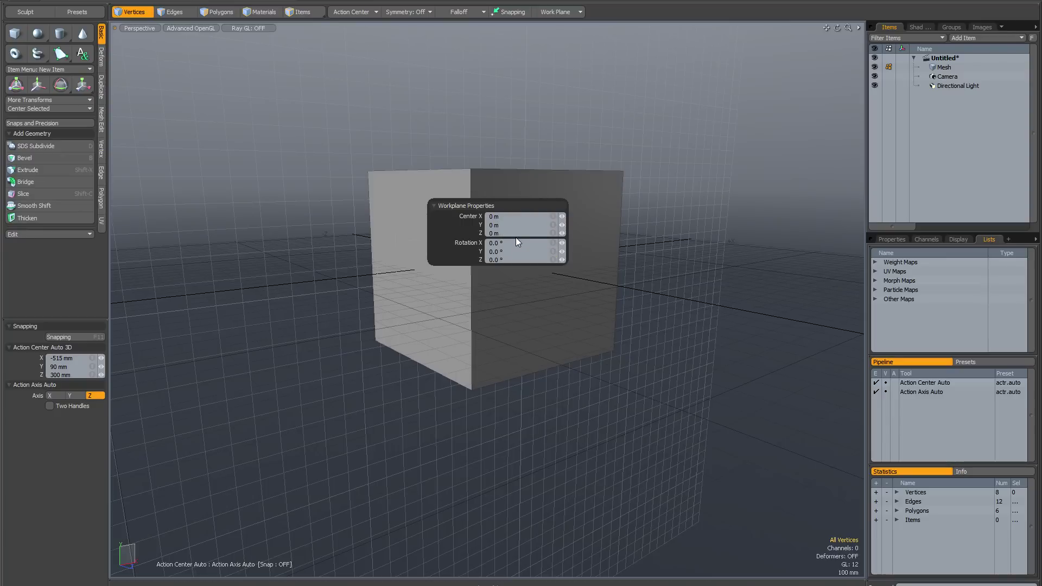
{"action": "left_click_drag", "start_coordinate": [290, 353], "coordinate": [262, 374], "text": "alt"}
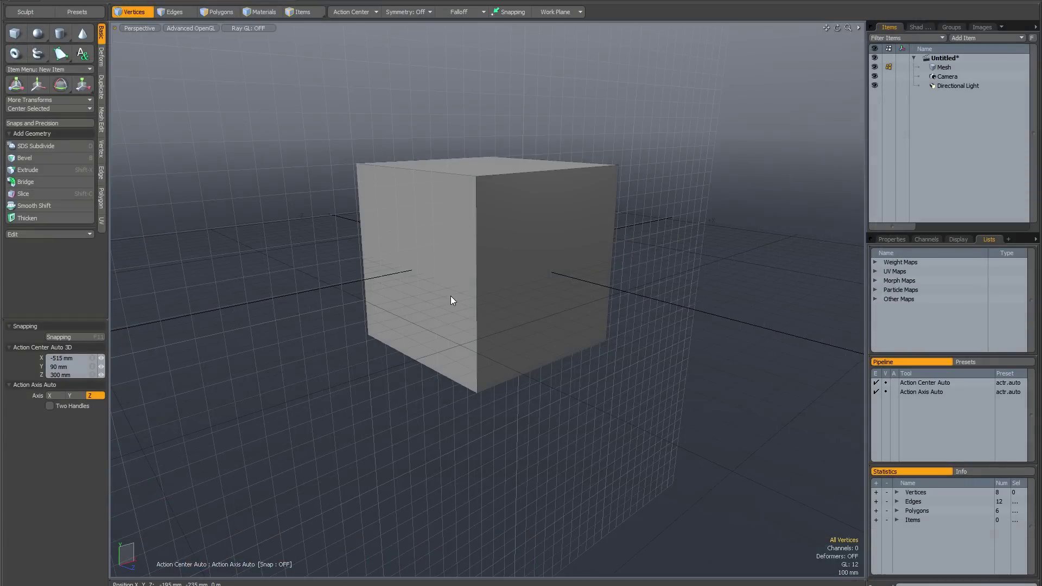
{"action": "left_click_drag", "start_coordinate": [453, 300], "coordinate": [447, 283], "text": "alt"}
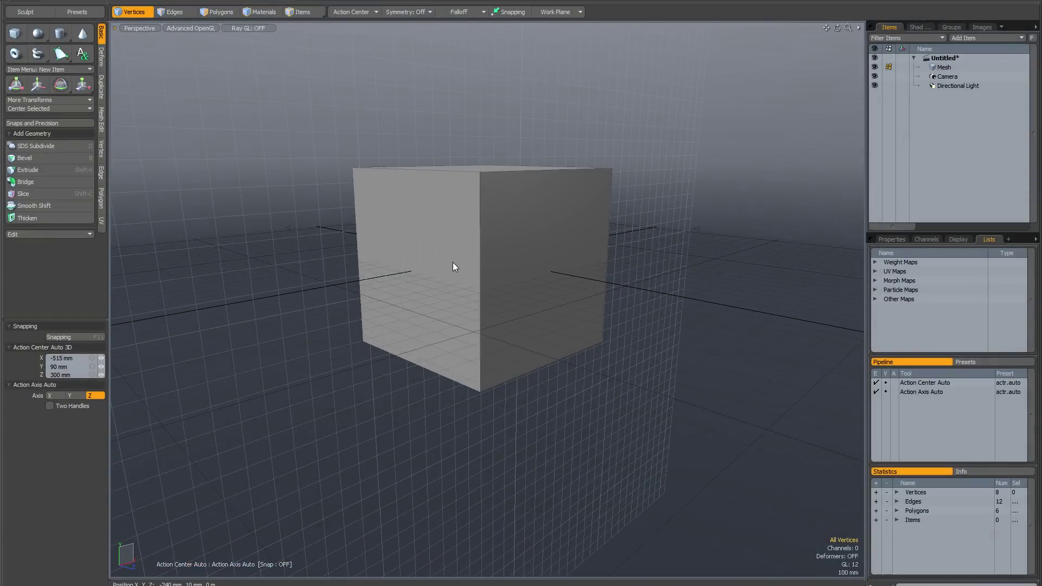
{"action": "key", "text": "ctrl+grave"}
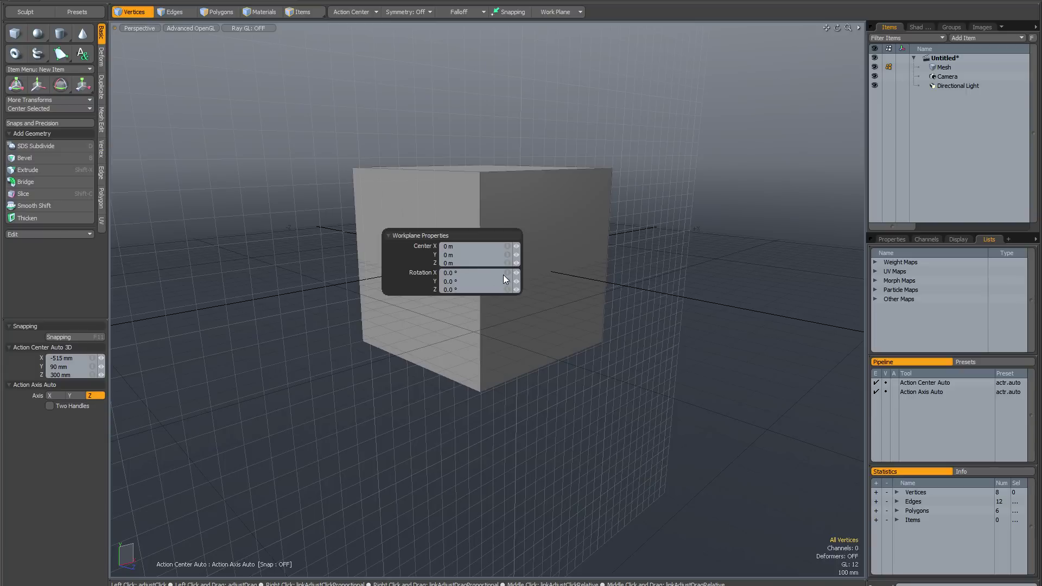
{"action": "left_click_drag", "start_coordinate": [516, 273], "coordinate": [519, 273]}
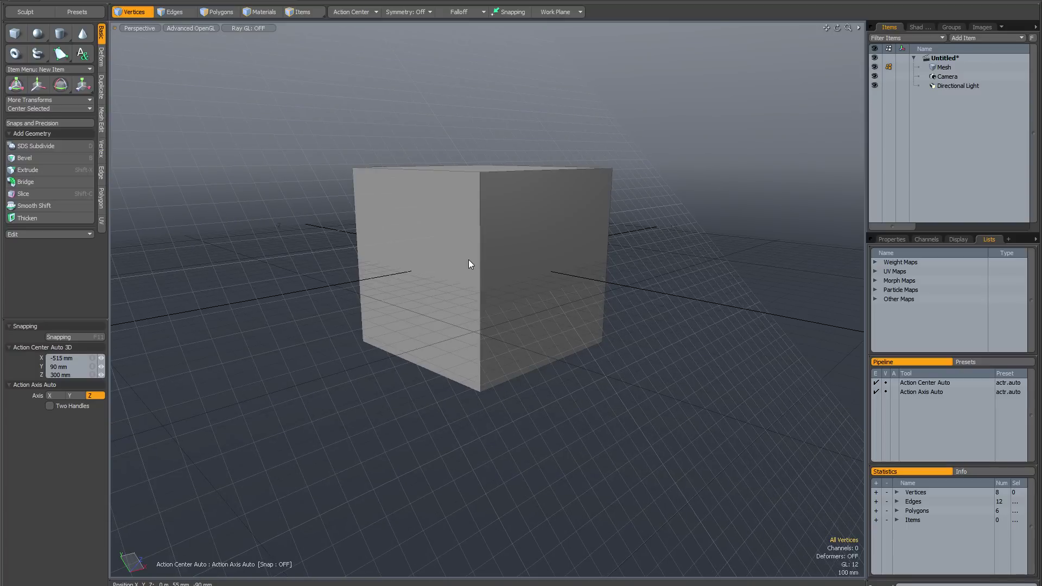
Step: Reset the action center to Automatic, rotate the cube with the Rotate tool's Z ring aligned to the tilted work plane, and drop the tool
{"action": "left_click", "coordinate": [355, 11]}
{"action": "key", "text": "e"}
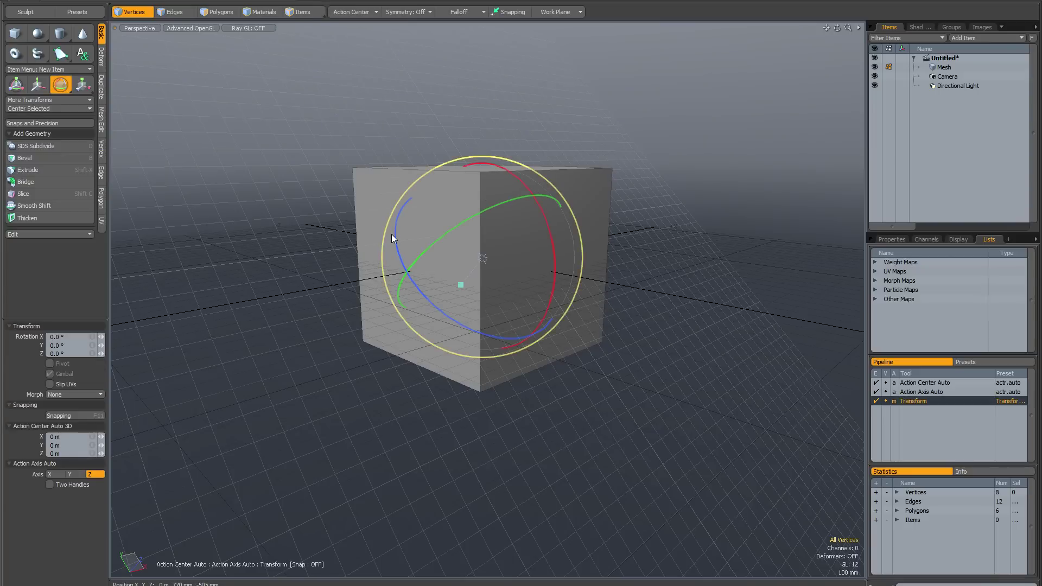
{"action": "left_click_drag", "start_coordinate": [395, 234], "coordinate": [429, 281]}
{"action": "key", "text": "space"}
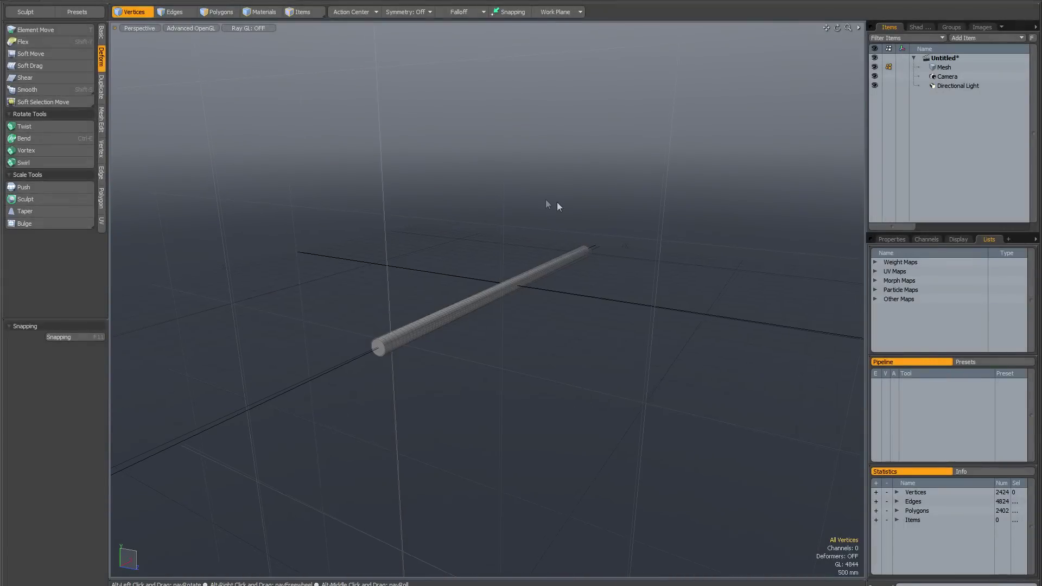
Step: Place the Bend tool's center on the rod's near end, bend the rod about -49° and drop the tool
{"action": "left_click_drag", "start_coordinate": [557, 206], "coordinate": [529, 195], "text": "alt"}
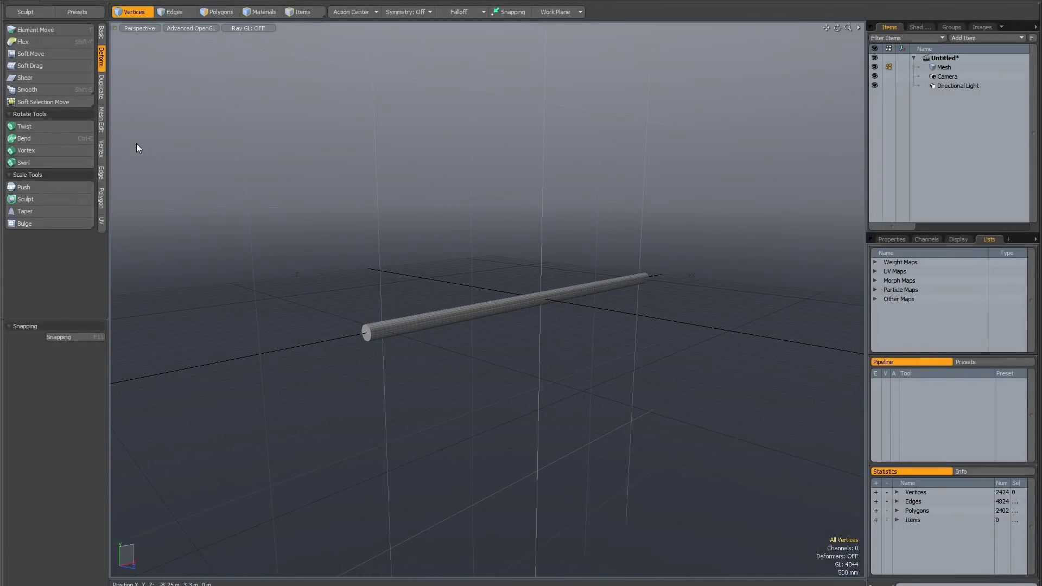
{"action": "left_click", "coordinate": [83, 137]}
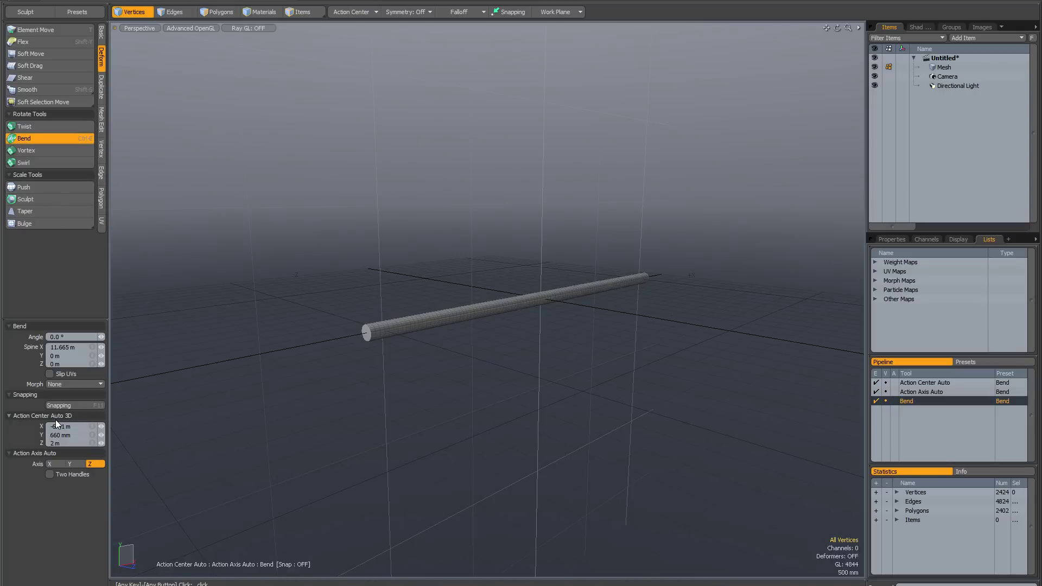
{"action": "mouse_move", "coordinate": [295, 361]}
{"action": "left_mouse_down", "text": "alt"}
{"action": "mouse_move", "coordinate": [325, 360]}
{"action": "mouse_move", "coordinate": [285, 356]}
{"action": "mouse_move", "coordinate": [294, 365]}
{"action": "left_mouse_up", "text": "alt"}
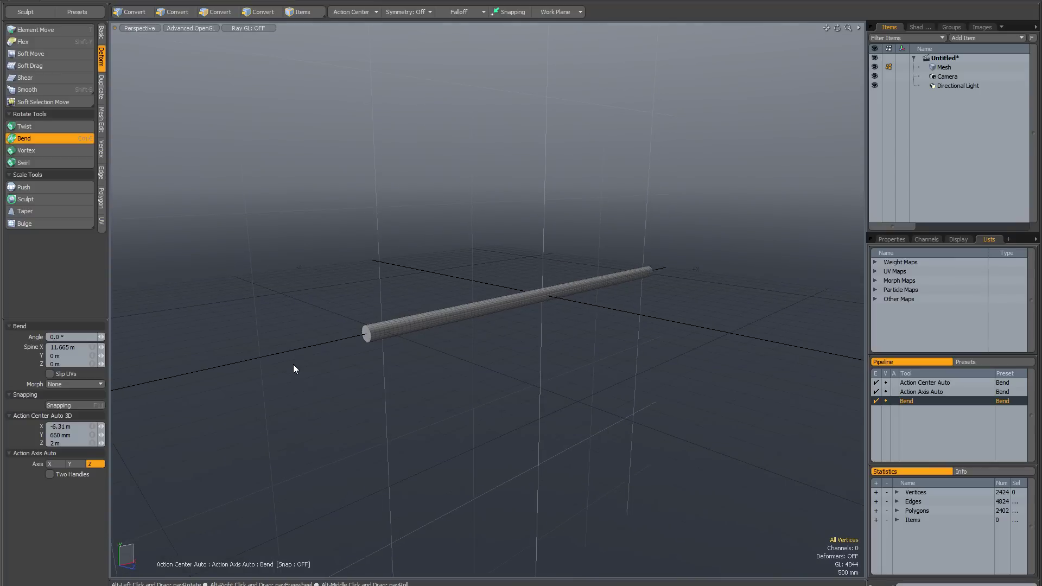
{"action": "left_click_drag", "start_coordinate": [356, 354], "coordinate": [388, 384], "text": "alt"}
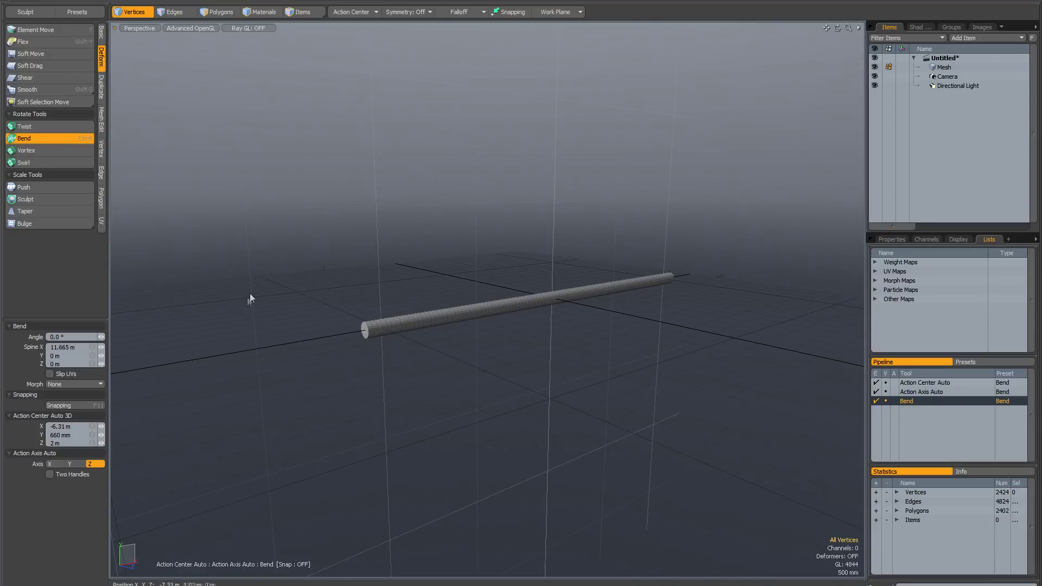
{"action": "left_click", "coordinate": [364, 330]}
{"action": "mouse_move", "coordinate": [481, 388]}
{"action": "left_mouse_down", "text": "alt"}
{"action": "mouse_move", "coordinate": [366, 379]}
{"action": "mouse_move", "coordinate": [510, 386]}
{"action": "mouse_move", "coordinate": [474, 376]}
{"action": "left_mouse_up", "text": "alt"}
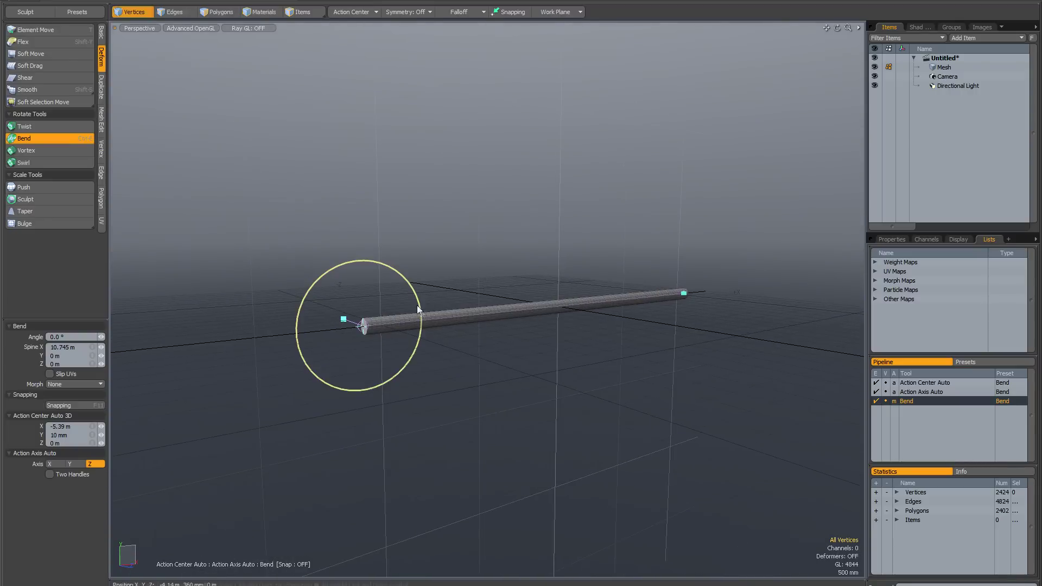
{"action": "left_click_drag", "start_coordinate": [415, 296], "coordinate": [416, 295]}
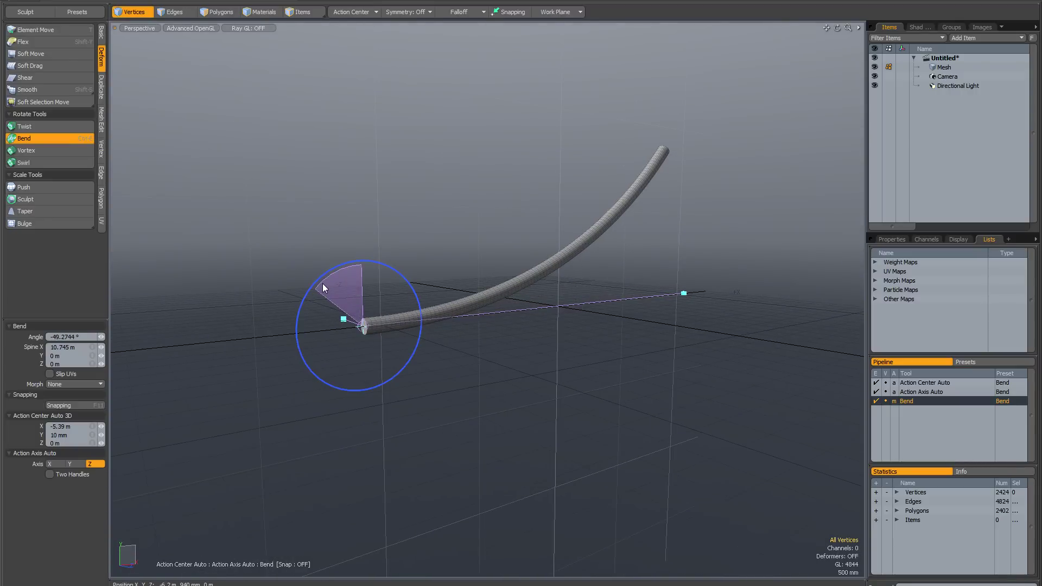
{"action": "key", "text": "space"}
Step: Reactivate Bend, place its center on the rod's near end with the work plane facing X, and drop the tool
{"action": "left_click_drag", "start_coordinate": [361, 304], "coordinate": [402, 319], "text": "alt"}
{"action": "left_click", "coordinate": [36, 137]}
{"action": "left_click_drag", "start_coordinate": [423, 260], "coordinate": [452, 266], "text": "alt"}
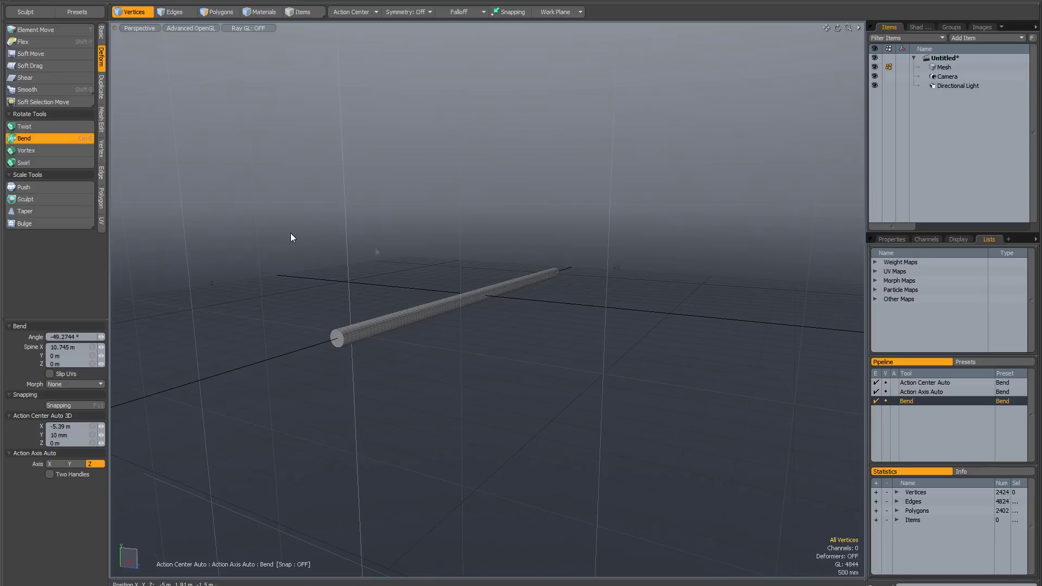
{"action": "left_click", "coordinate": [337, 340]}
{"action": "left_click_drag", "start_coordinate": [440, 414], "coordinate": [480, 379], "text": "alt"}
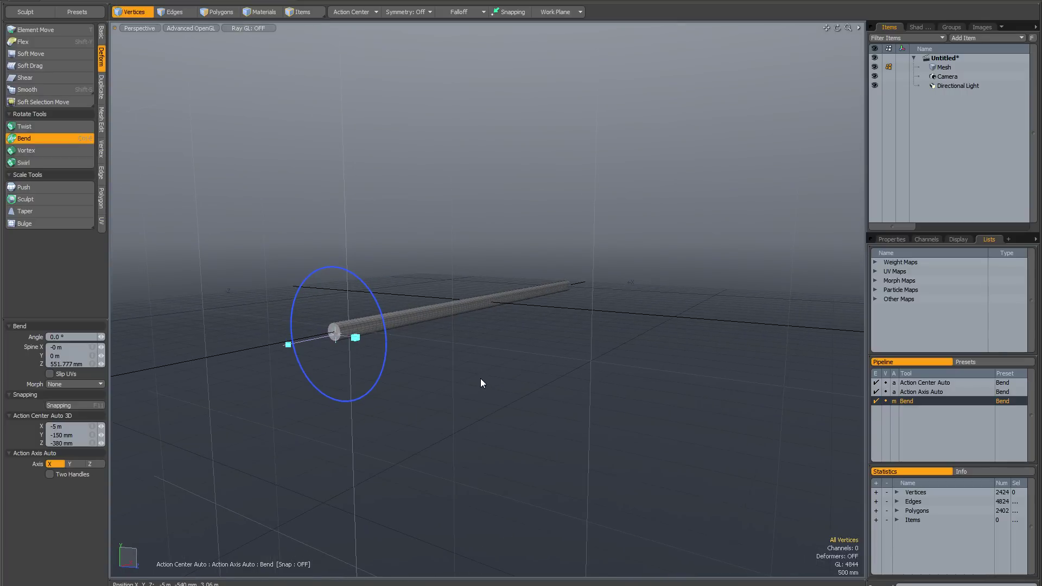
{"action": "key", "text": "space"}
Step: Try placing the Bend center on the middle of the rod's end cap, check its depth relative to the rod and reset the tool
{"action": "scroll", "coordinate": [326, 324], "scroll_direction": "up", "scroll_amount": 5}
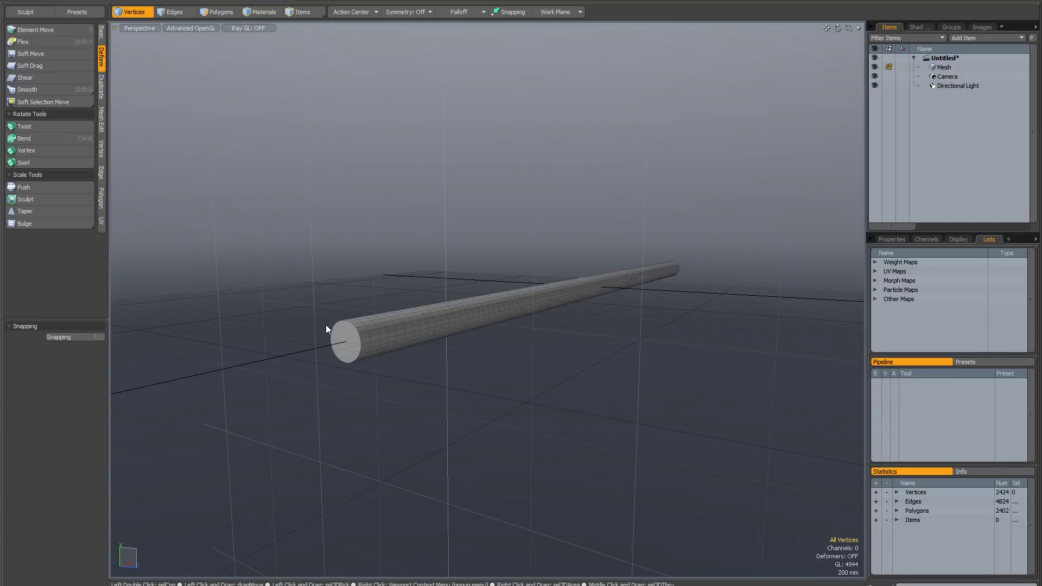
{"action": "left_click_drag", "start_coordinate": [373, 342], "coordinate": [672, 300], "text": "alt"}
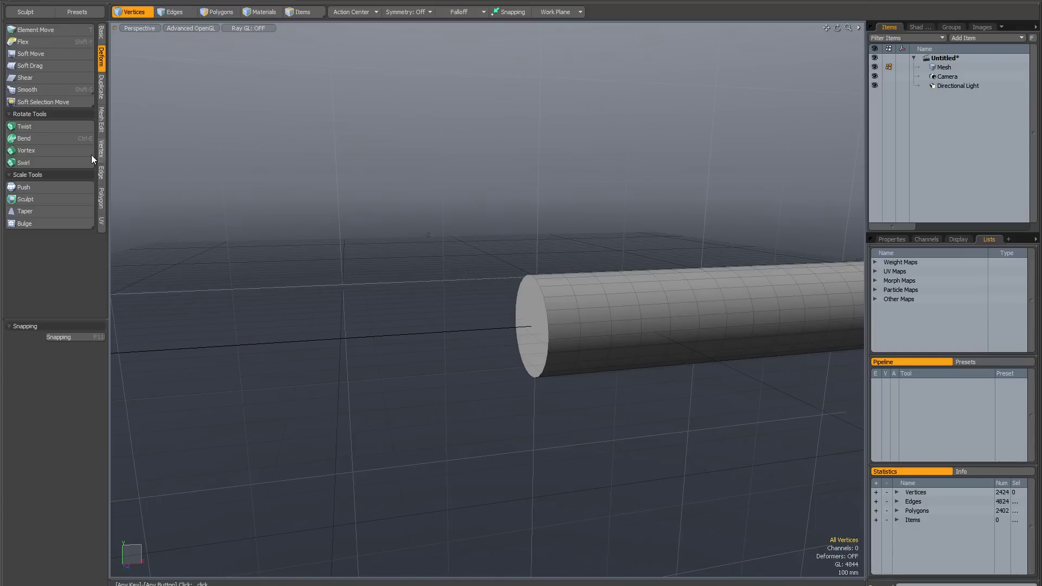
{"action": "left_click", "coordinate": [65, 138]}
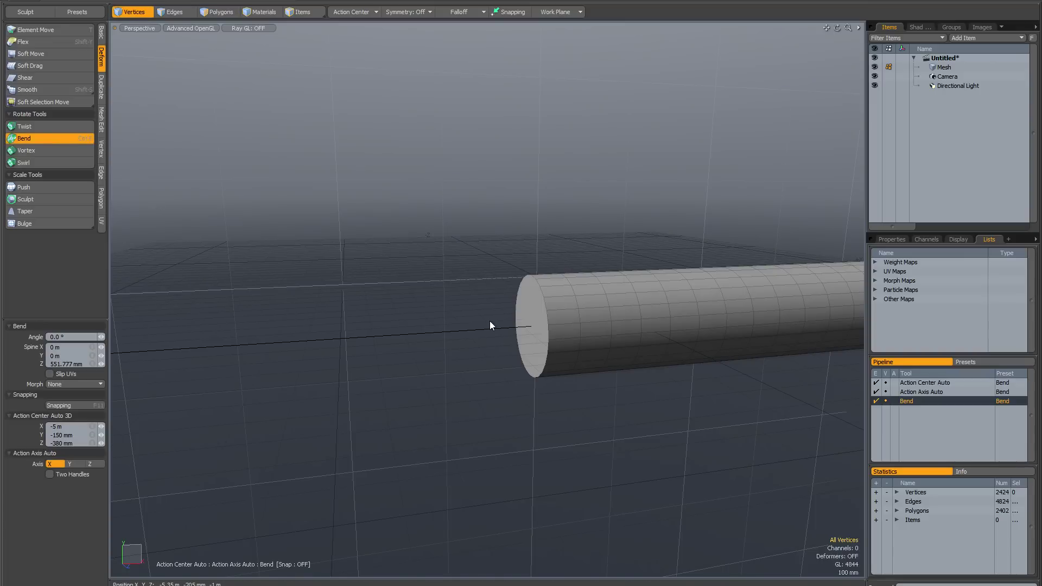
{"action": "left_click", "coordinate": [532, 327]}
{"action": "left_click_drag", "start_coordinate": [432, 408], "coordinate": [521, 420], "text": "alt"}
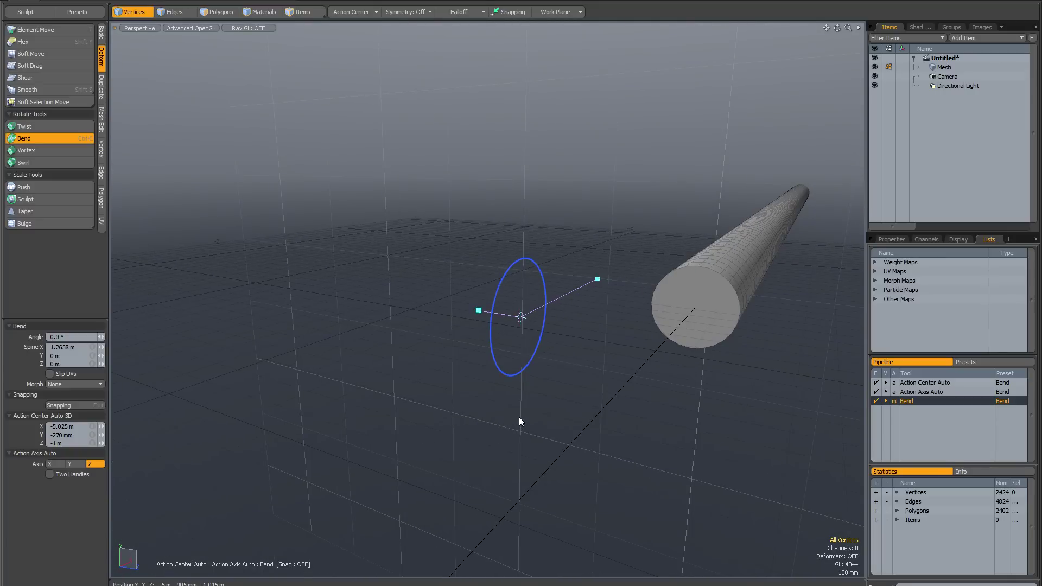
{"action": "left_click", "coordinate": [519, 421]}
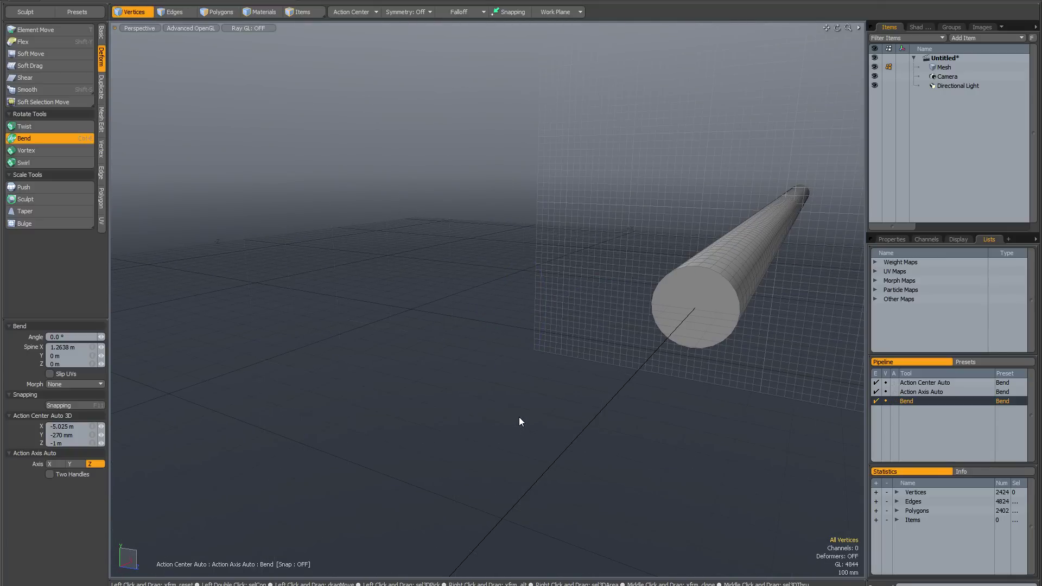
{"action": "left_click_drag", "start_coordinate": [519, 421], "coordinate": [369, 299], "text": "alt"}
Step: Restart Bend, place its center near the rod's end face with Z as the axis, examine the handle alignment and drop the tool
{"action": "left_click", "coordinate": [53, 140]}
{"action": "left_click", "coordinate": [52, 140]}
{"action": "left_click", "coordinate": [610, 309]}
{"action": "scroll", "coordinate": [538, 374], "scroll_direction": "down", "scroll_amount": 2}
{"action": "left_click_drag", "start_coordinate": [539, 376], "coordinate": [560, 366], "text": "alt"}
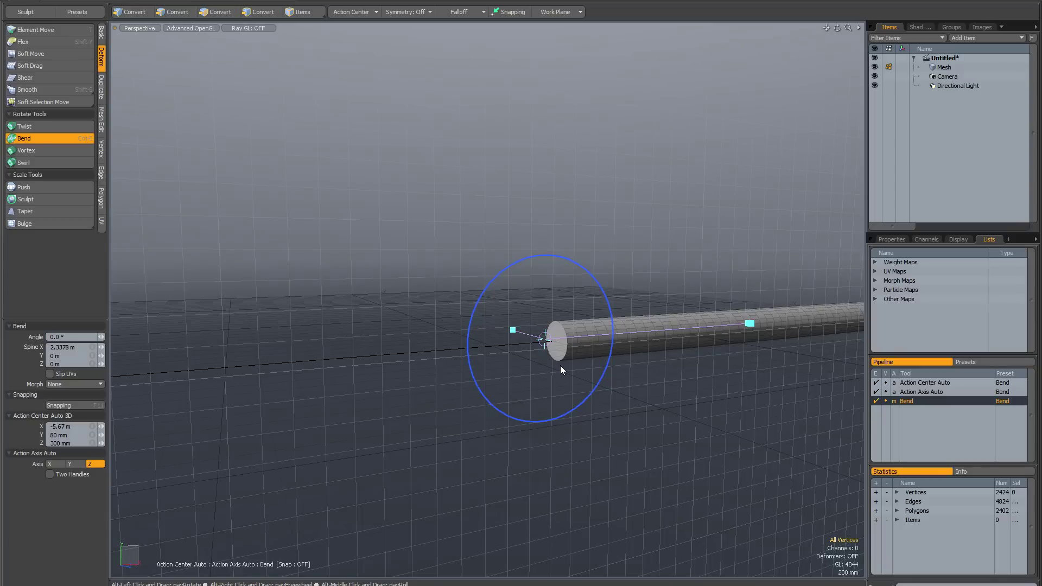
{"action": "left_click", "coordinate": [560, 368]}
{"action": "left_click_drag", "start_coordinate": [561, 369], "coordinate": [435, 372], "text": "alt"}
{"action": "key", "text": "space"}
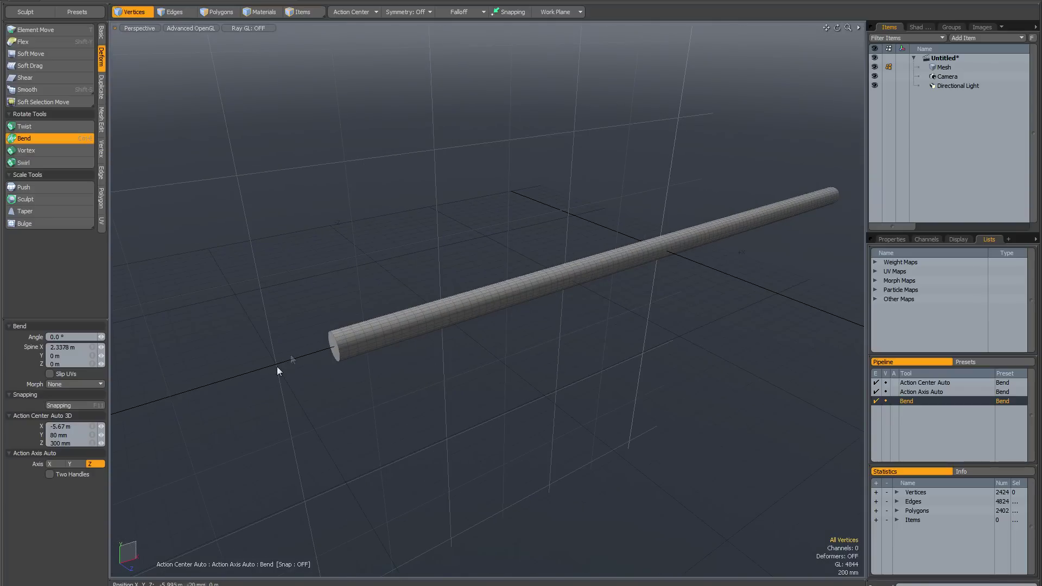
Step: Place the Bend center on the rod's end once more, inspect its placement and drop the tool
{"action": "left_click", "coordinate": [58, 138]}
{"action": "left_click", "coordinate": [333, 351]}
{"action": "left_click_drag", "start_coordinate": [346, 358], "coordinate": [587, 363], "text": "alt"}
{"action": "key", "text": "q"}
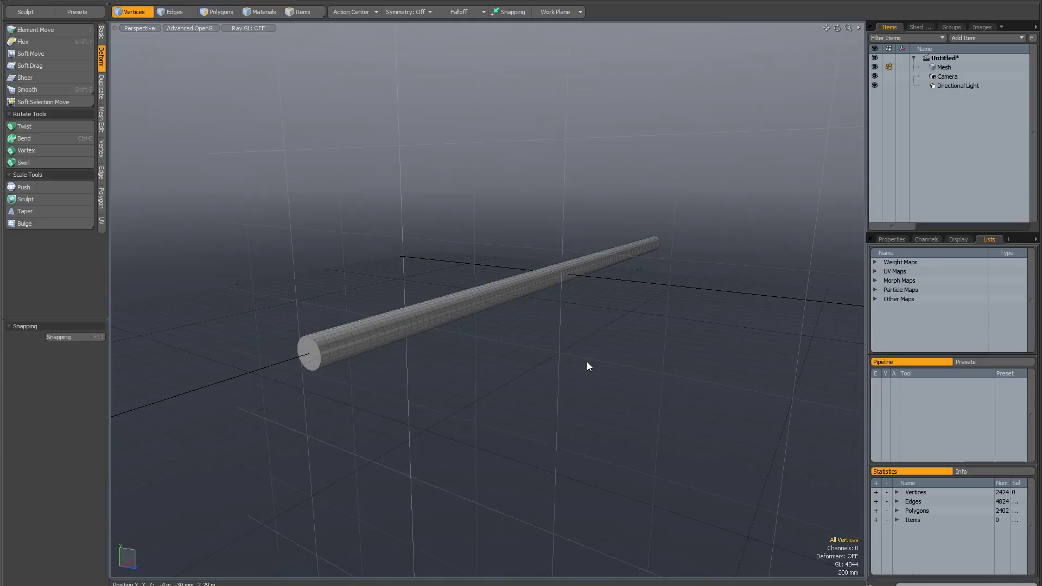
{"action": "mouse_move", "coordinate": [529, 344]}
{"action": "left_mouse_down", "text": "alt"}
{"action": "mouse_move", "coordinate": [478, 344]}
{"action": "mouse_move", "coordinate": [537, 344]}
{"action": "left_mouse_up", "text": "alt"}
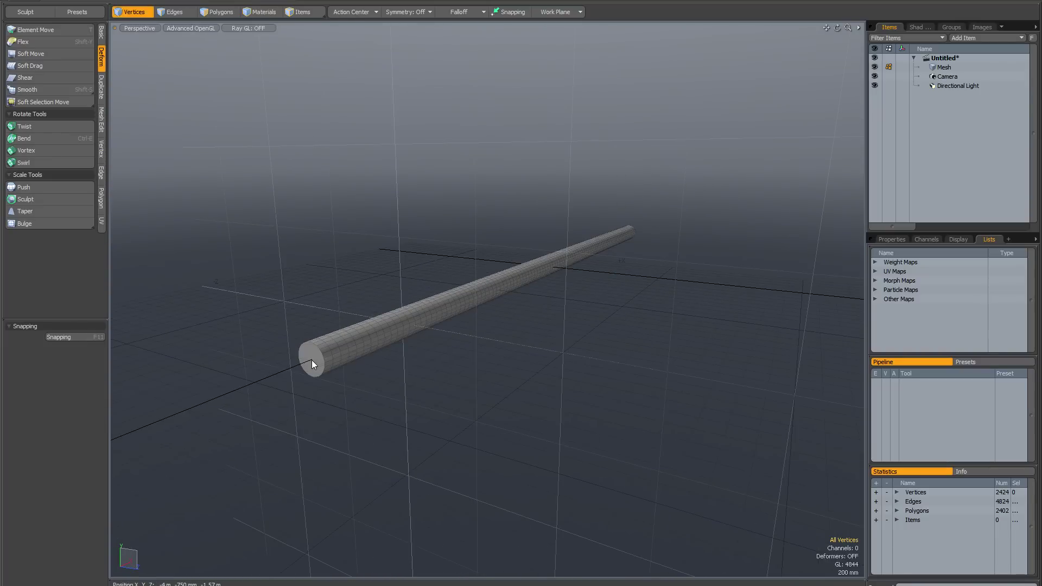
{"action": "left_click_drag", "start_coordinate": [416, 379], "coordinate": [384, 374], "text": "alt"}
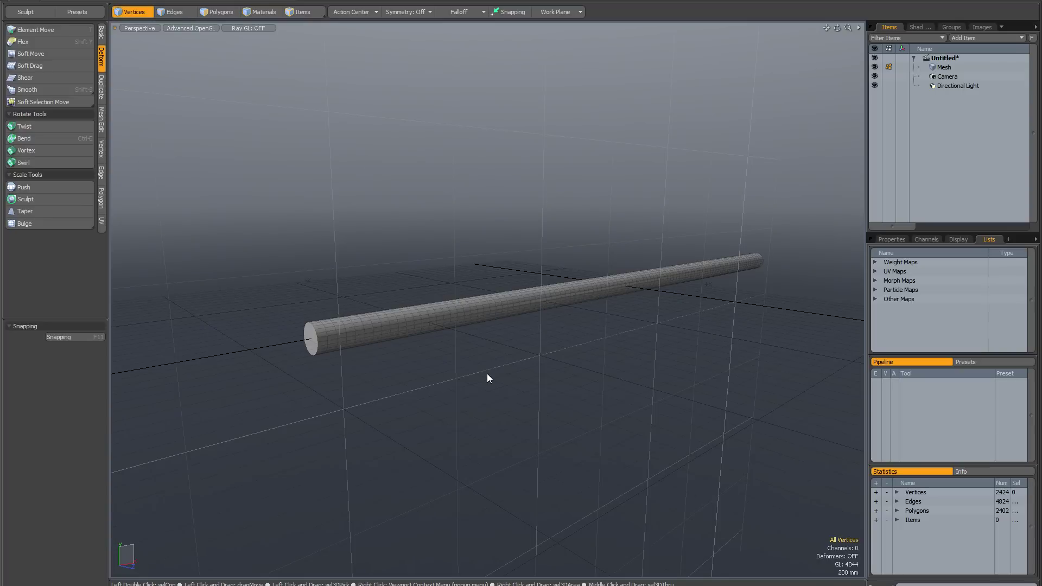
{"action": "left_click_drag", "start_coordinate": [552, 351], "coordinate": [554, 348], "text": "alt"}
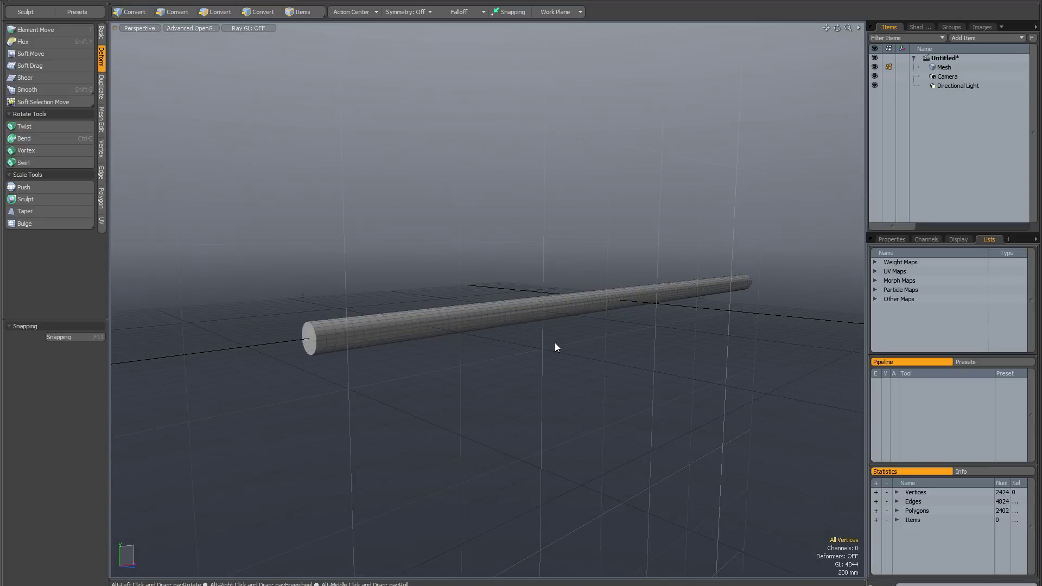